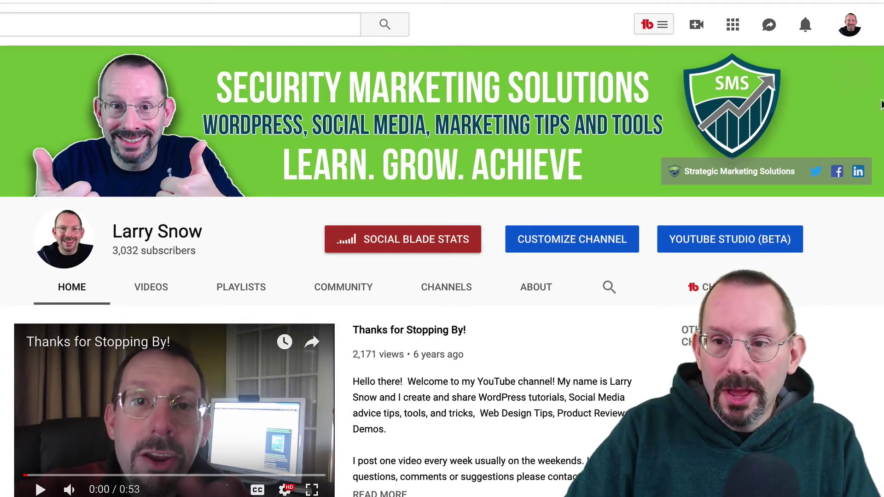
- Open YouTube Studio (beta) for the channel
{"action": "left_click", "coordinate": [850, 24]}
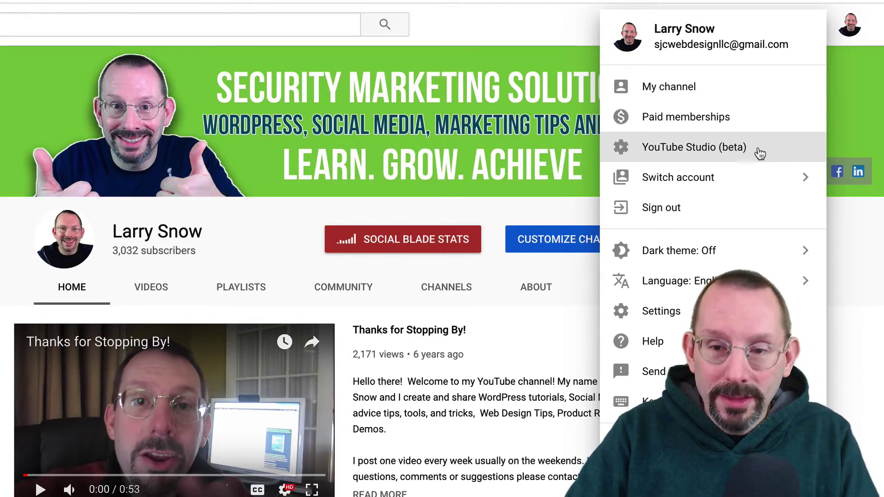
{"action": "left_click", "coordinate": [509, 16]}
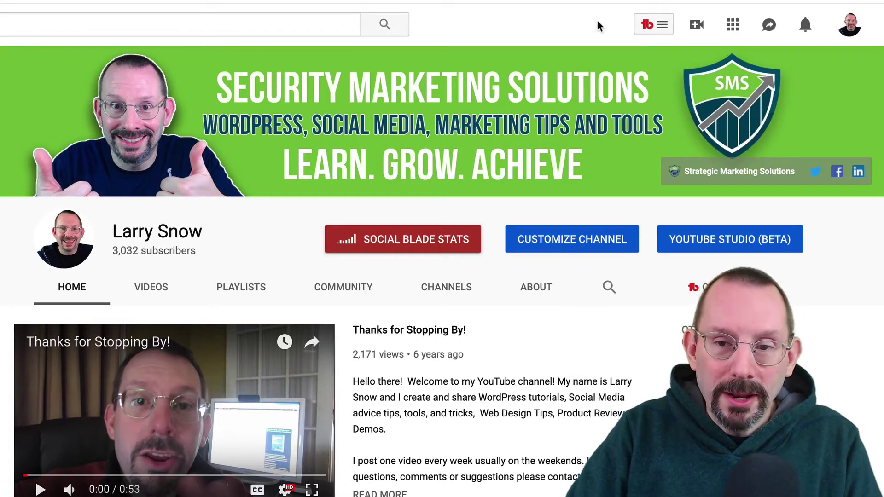
{"action": "left_click", "coordinate": [739, 244]}
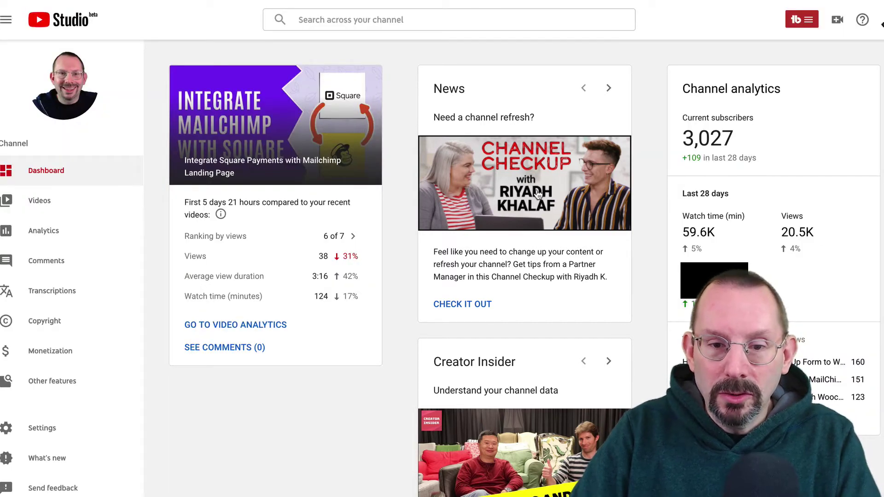
- Review the dashboard's News, Creator Insider, Ideas for you and Channel analytics cards
{"action": "scroll", "coordinate": [537, 192], "scroll_direction": "down", "scroll_amount": 5}
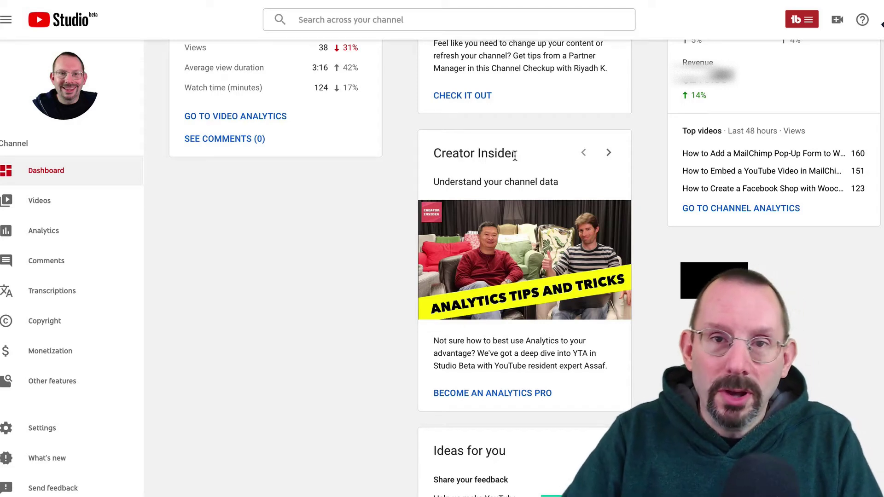
{"action": "scroll", "coordinate": [514, 156], "scroll_direction": "down", "scroll_amount": 1}
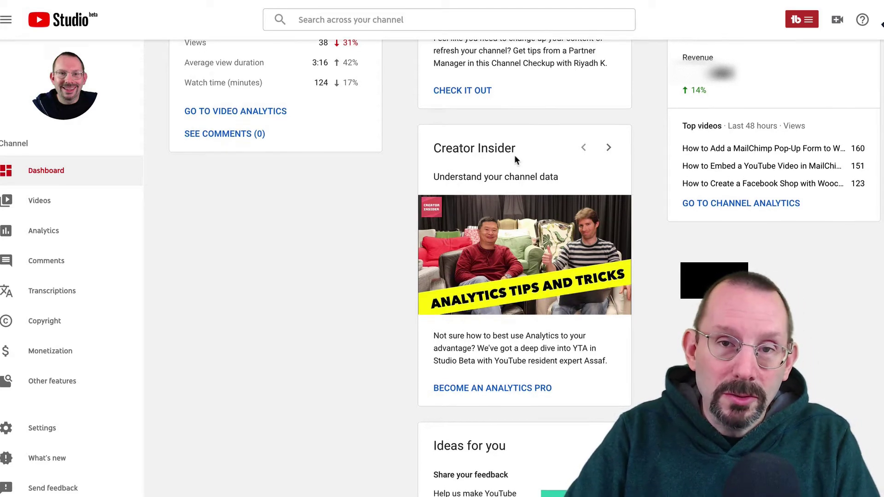
{"action": "scroll", "coordinate": [514, 156], "scroll_direction": "down", "scroll_amount": 4}
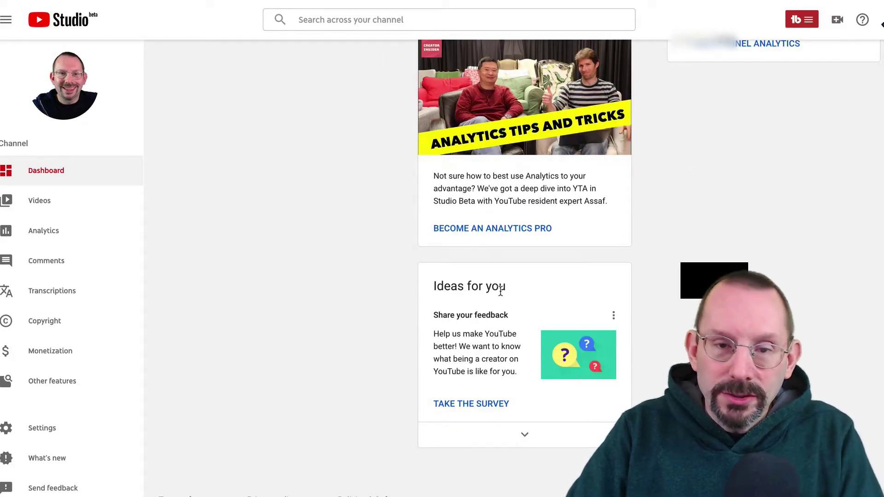
{"action": "scroll", "coordinate": [499, 290], "scroll_direction": "up", "scroll_amount": 5}
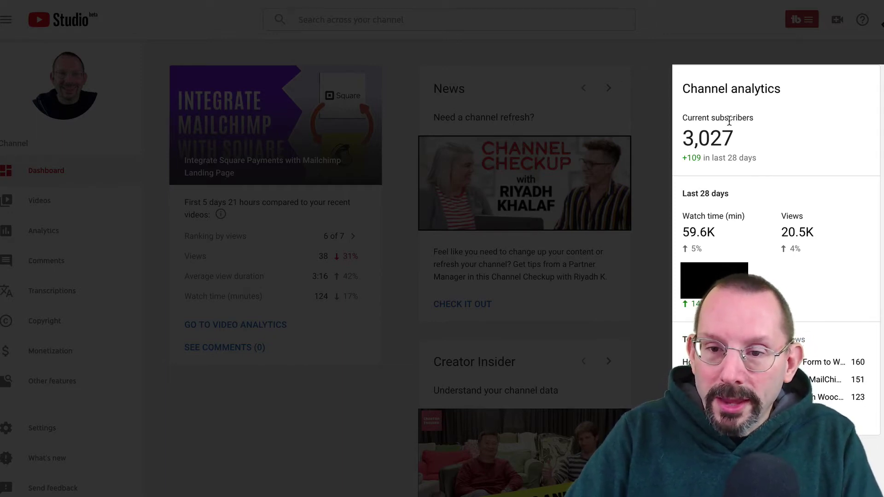
{"action": "scroll", "coordinate": [729, 121], "scroll_direction": "down", "scroll_amount": 4}
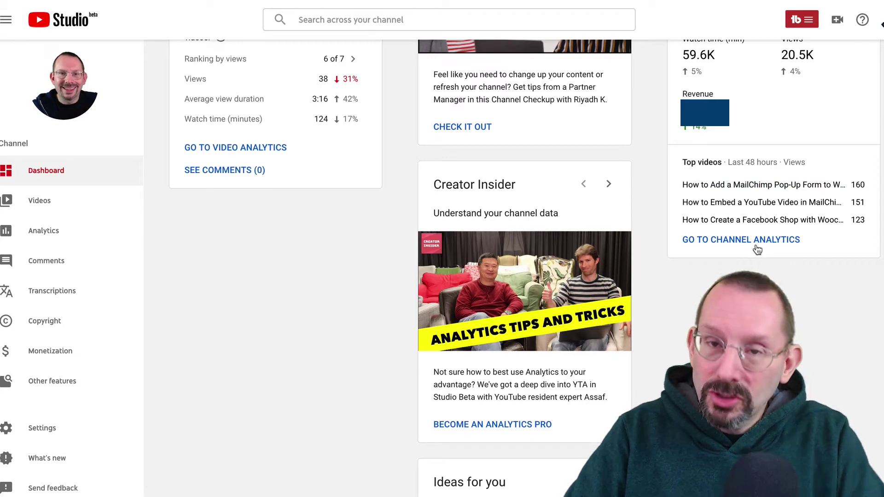
{"action": "scroll", "coordinate": [757, 249], "scroll_direction": "up", "scroll_amount": 2}
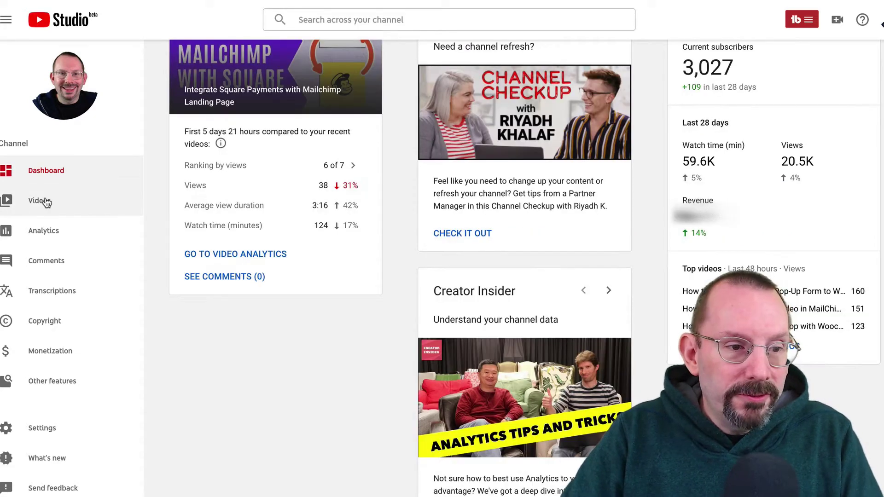
- Open the channel's video list, check the live streams, and return to the uploads
{"action": "left_click", "coordinate": [46, 202]}
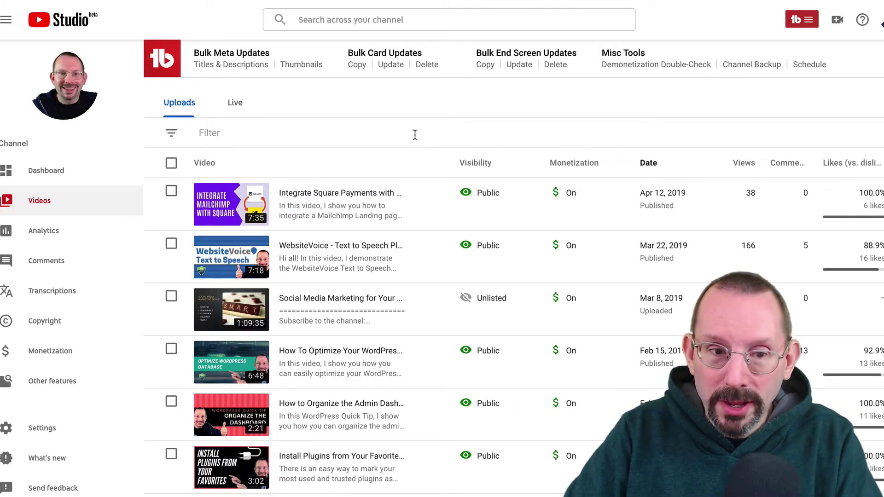
{"action": "left_click", "coordinate": [233, 103]}
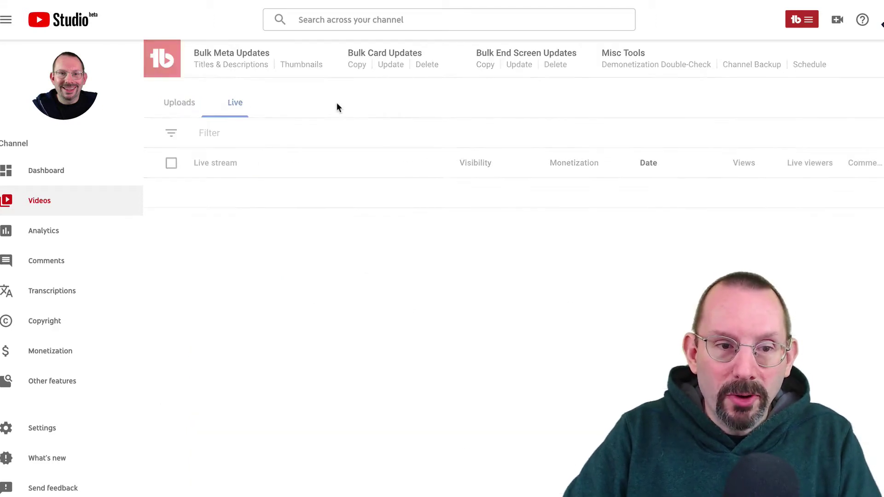
{"action": "left_click", "coordinate": [184, 104]}
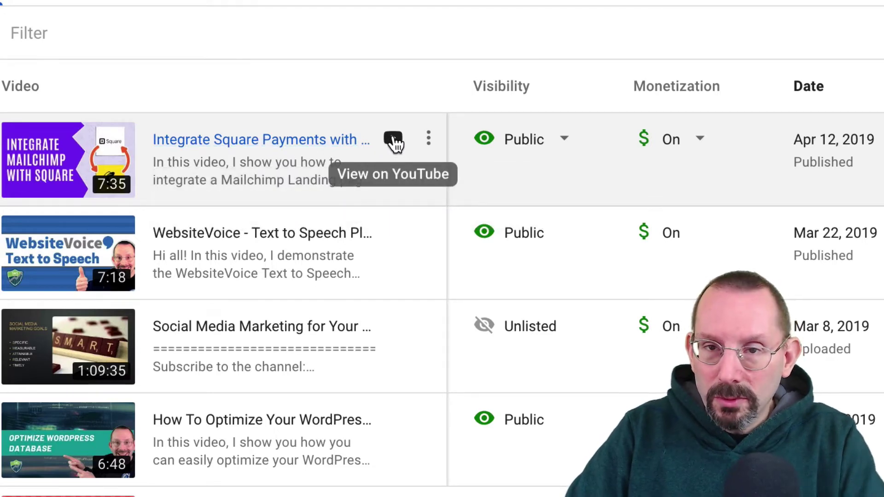
- View the title and description editor of the Integrate Square Payments video, close it, and review the video's other options
{"action": "left_click", "coordinate": [430, 139]}
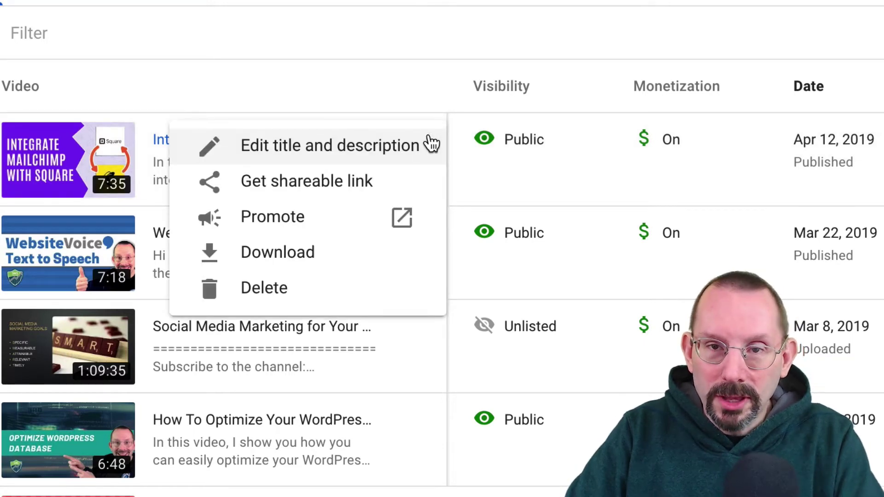
{"action": "left_click", "coordinate": [353, 147]}
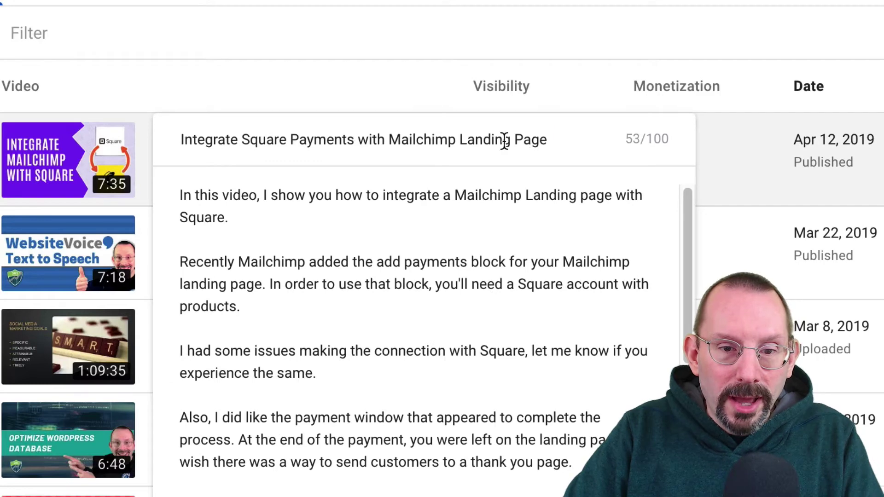
{"action": "left_click", "coordinate": [473, 243]}
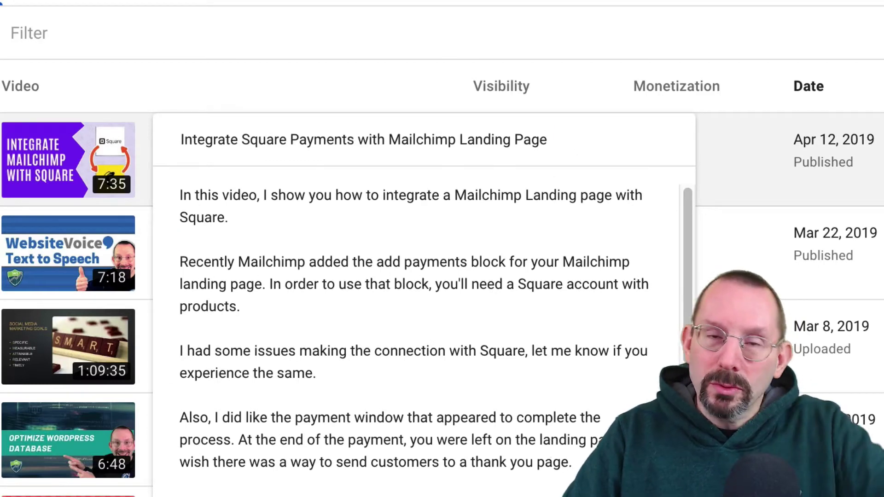
{"action": "key", "text": "Escape"}
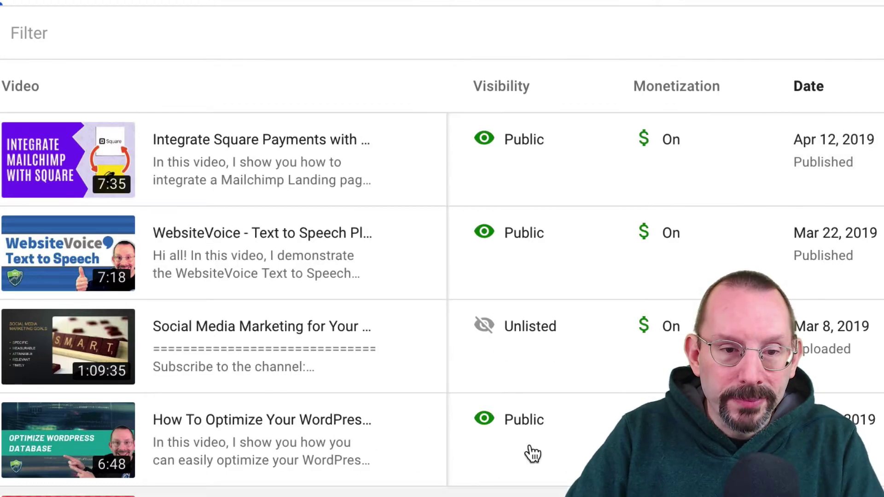
{"action": "left_click", "coordinate": [428, 148]}
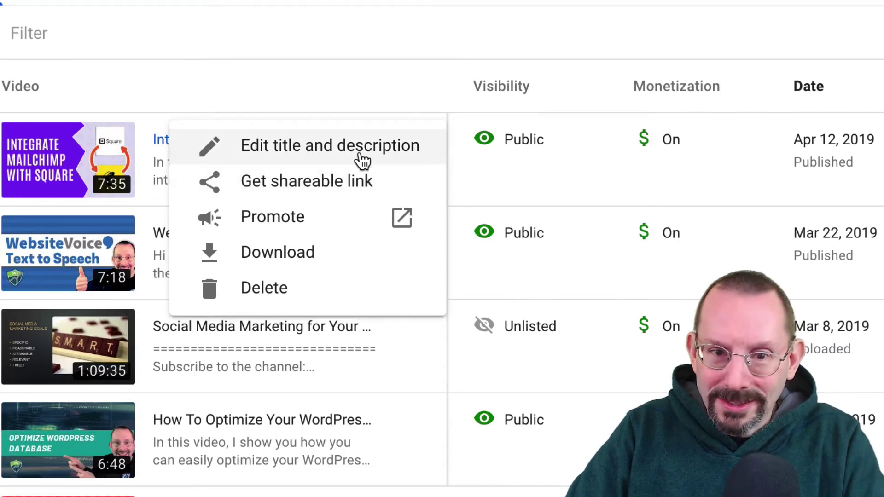
- Filter the uploads to videos whose title contains "Mailchimp"
{"action": "left_click", "coordinate": [382, 40]}
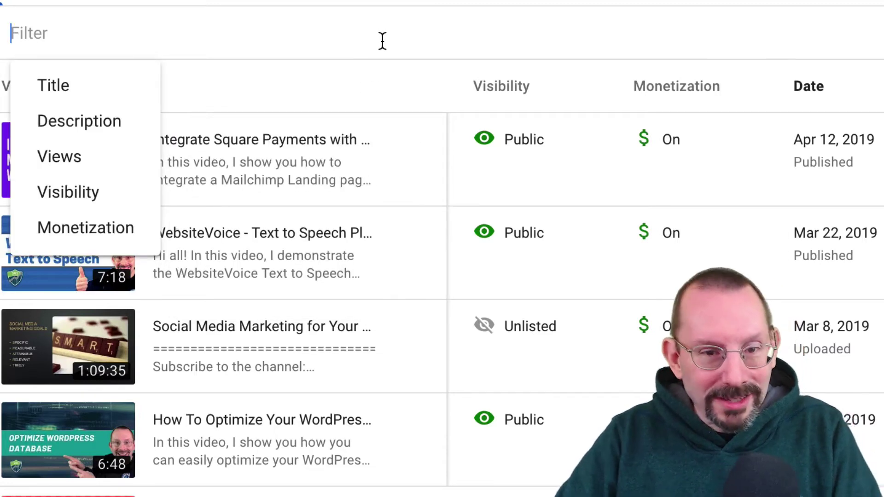
{"action": "key", "text": "Escape"}
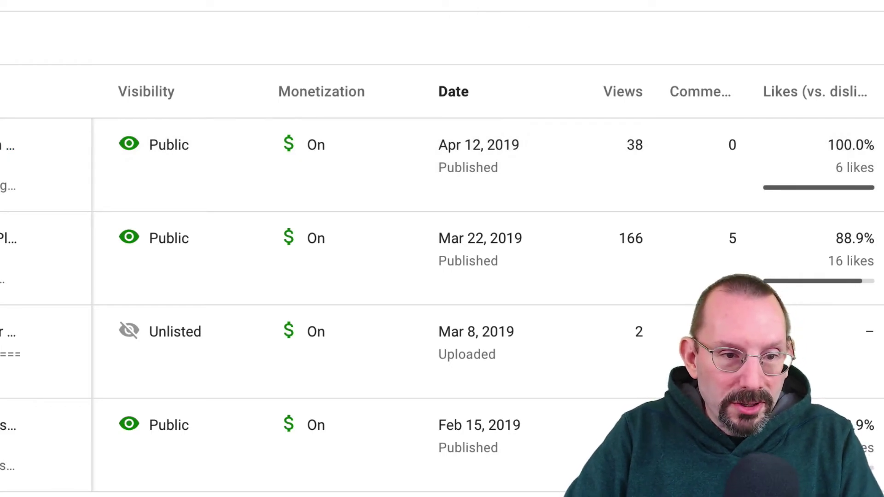
{"action": "left_click", "coordinate": [291, 70]}
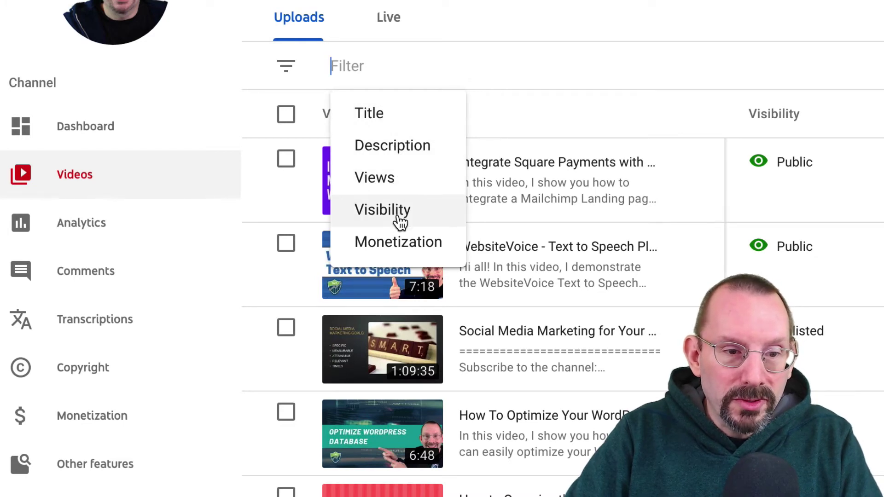
{"action": "left_click", "coordinate": [375, 115]}
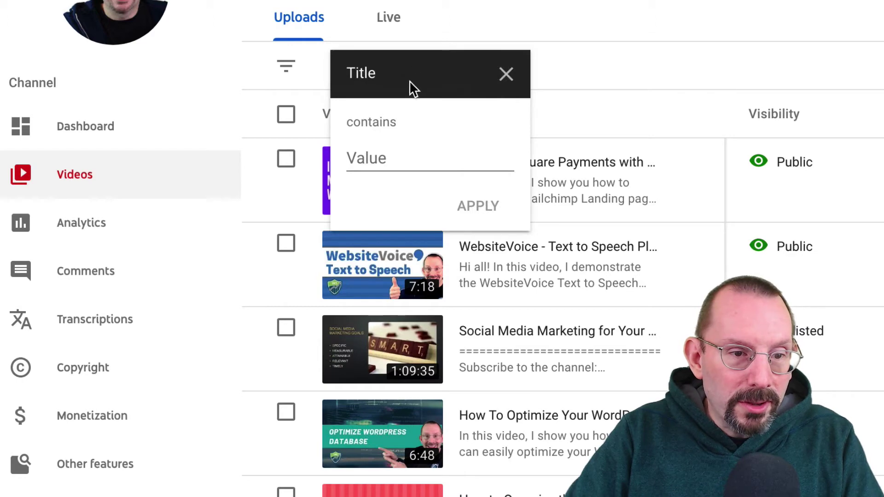
{"action": "left_click", "coordinate": [387, 158]}
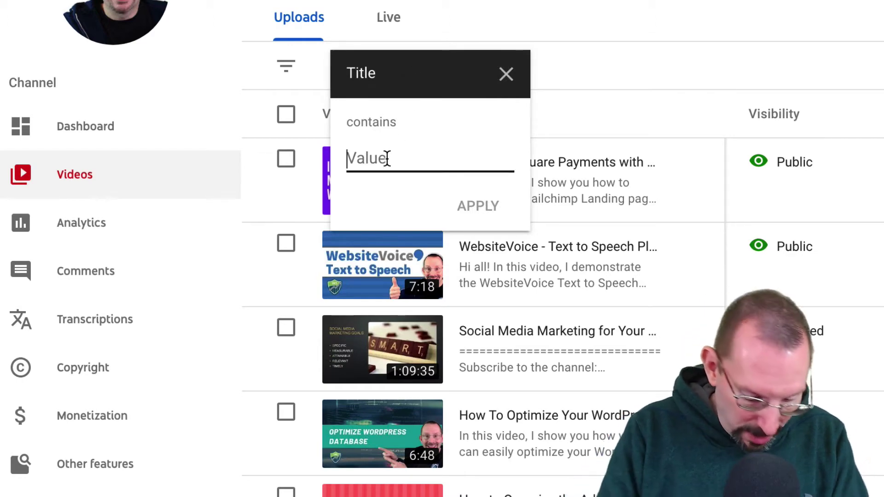
{"action": "type", "text": "Mailc"}
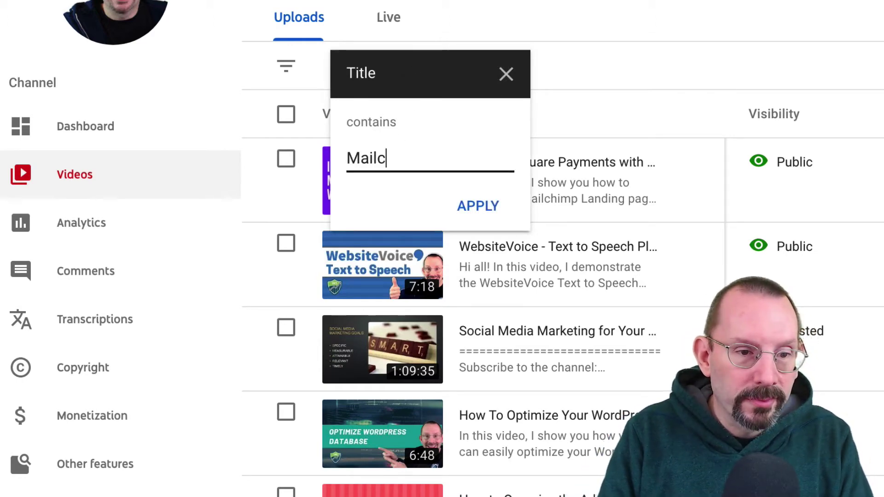
{"action": "type", "text": "himp"}
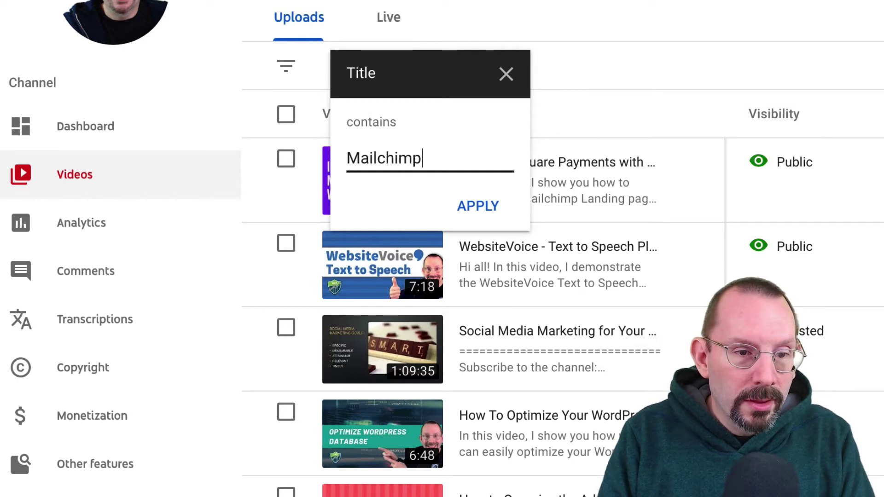
{"action": "key", "text": "Return"}
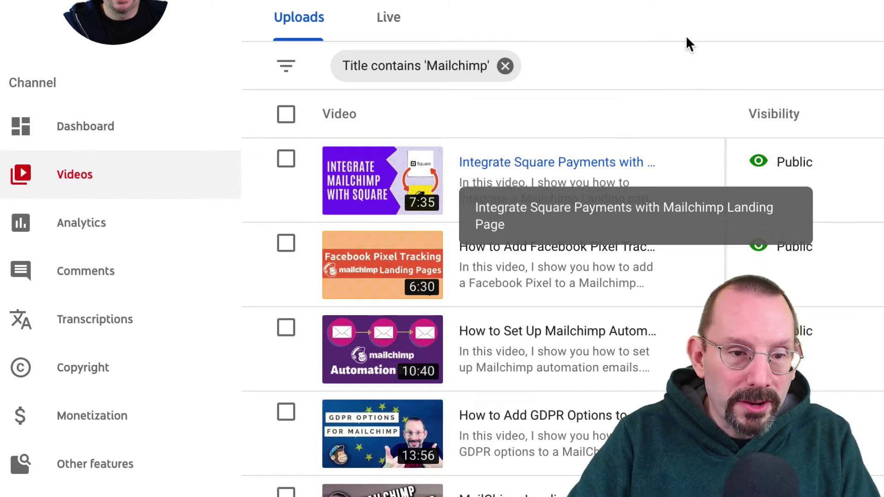
- Open the channel analytics and show the Reach viewers report
{"action": "left_click", "coordinate": [90, 227]}
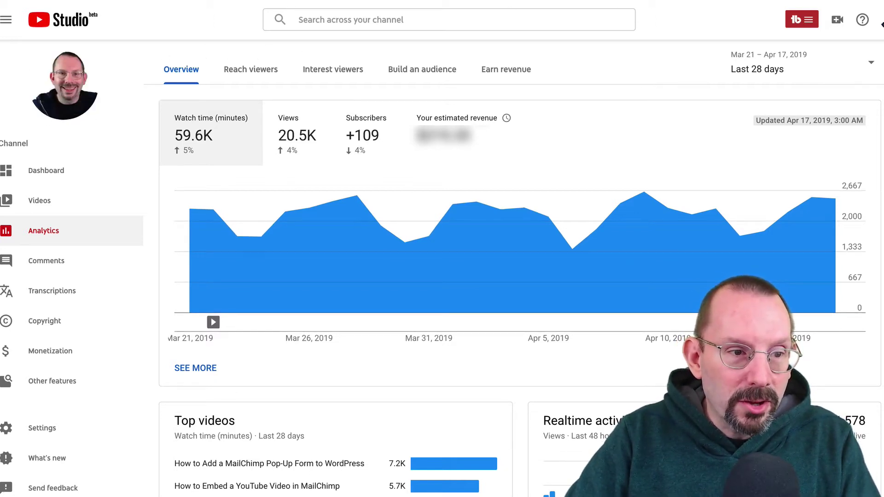
{"action": "double_click", "coordinate": [20, 144]}
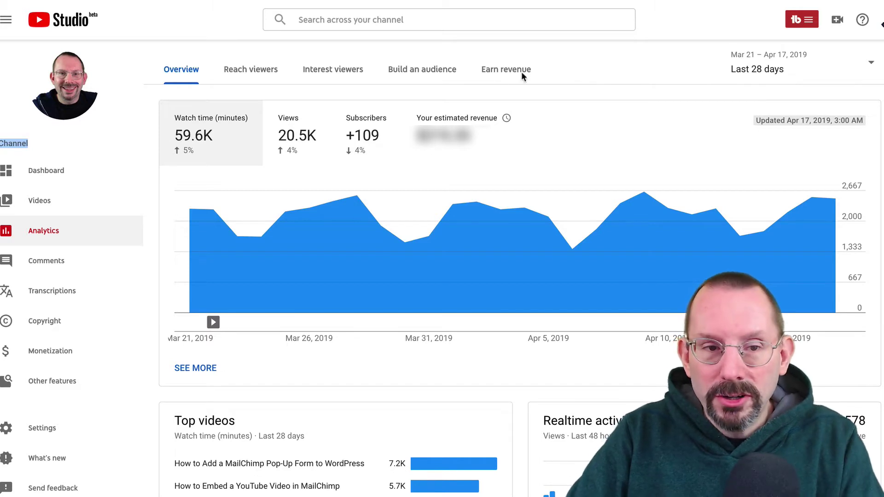
{"action": "left_click", "coordinate": [270, 74]}
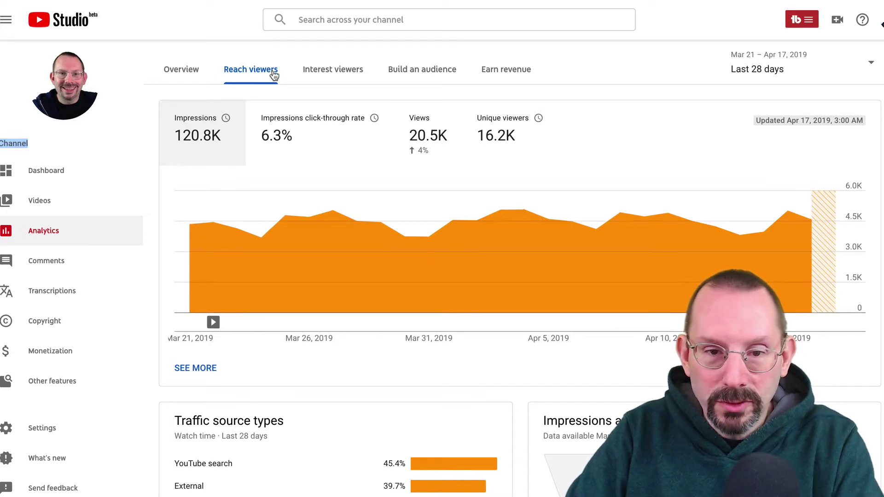
- Chart the impressions click-through rate, views and unique viewers one after another in the Reach viewers report
{"action": "left_click", "coordinate": [277, 133]}
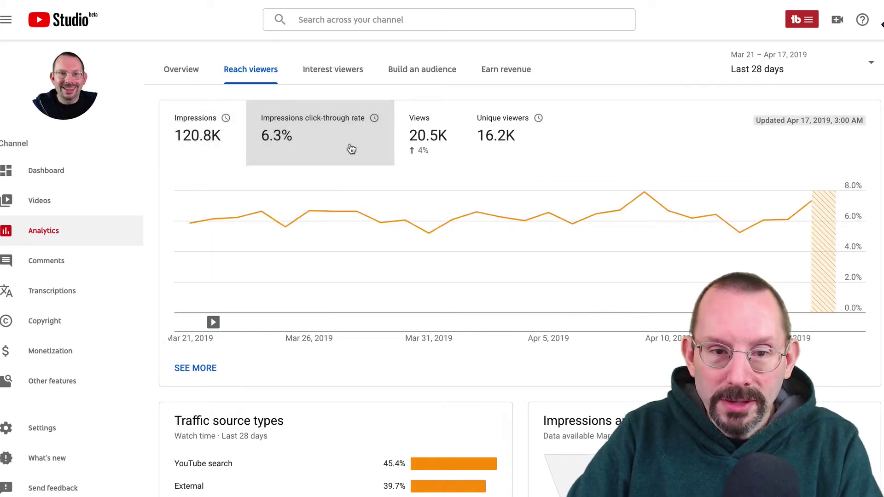
{"action": "left_click", "coordinate": [430, 136]}
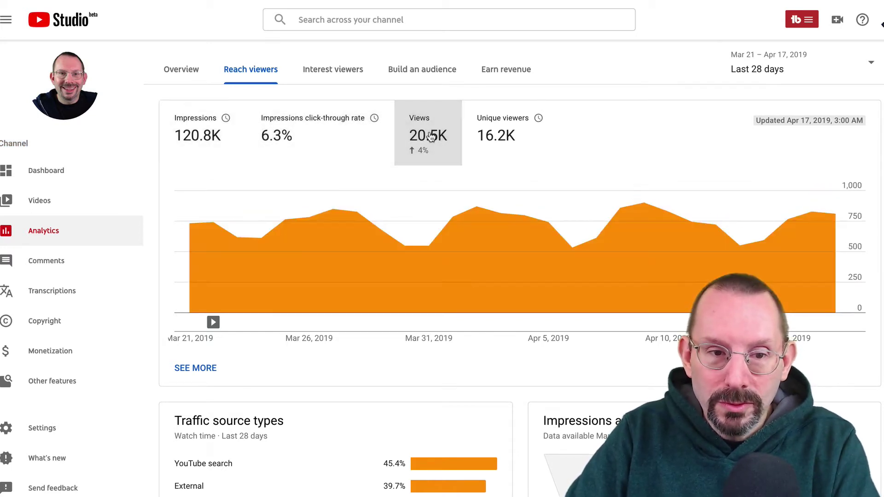
{"action": "left_click", "coordinate": [503, 128]}
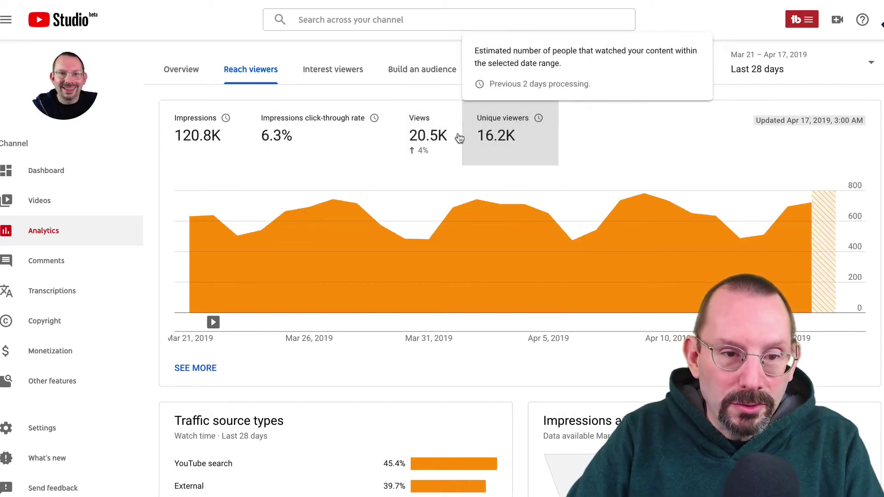
- Examine the traffic source types and the date ranges available for the Reach viewers report
{"action": "scroll", "coordinate": [447, 138], "scroll_direction": "down", "scroll_amount": 1}
{"action": "scroll", "coordinate": [446, 133], "scroll_direction": "down", "scroll_amount": 4}
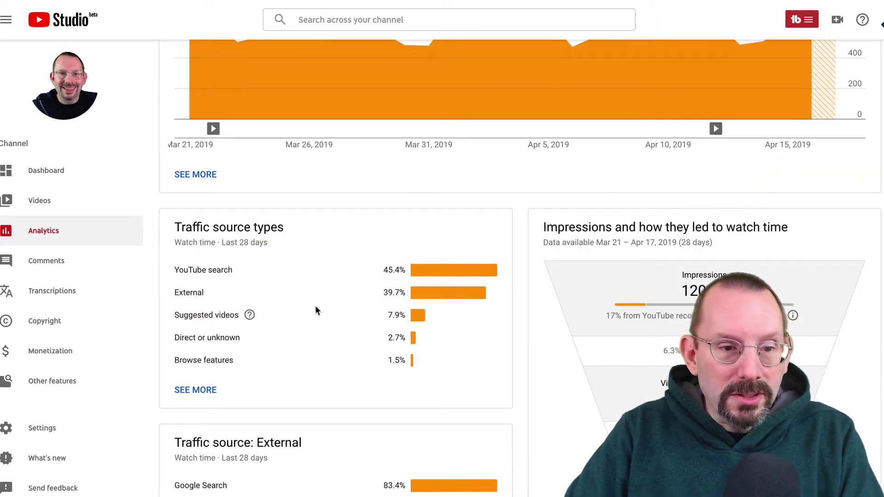
{"action": "scroll", "coordinate": [316, 307], "scroll_direction": "up", "scroll_amount": 4}
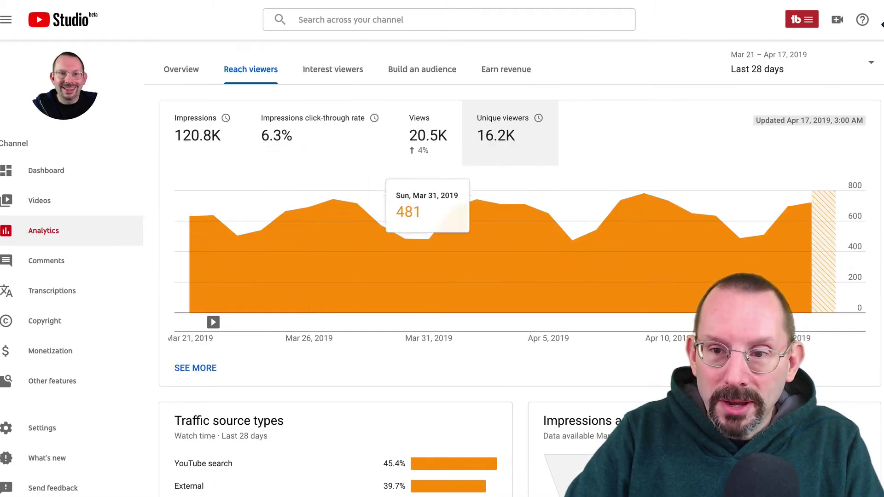
{"action": "left_click", "coordinate": [872, 65]}
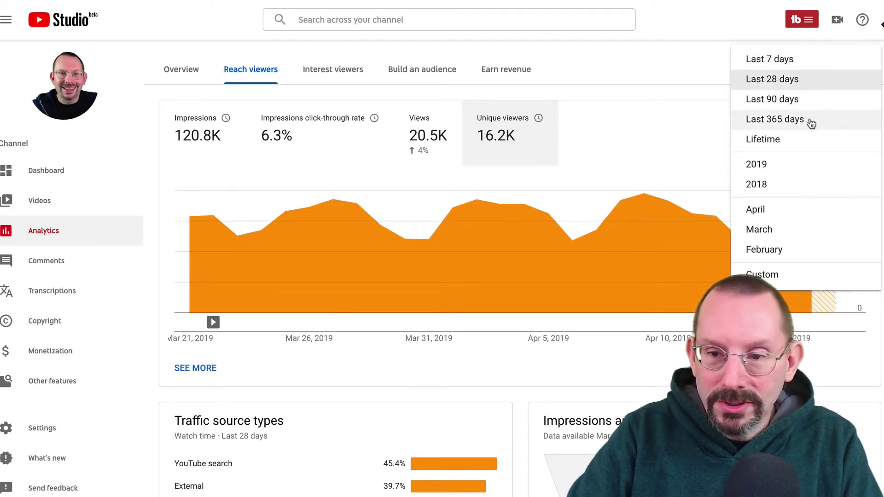
{"action": "left_click", "coordinate": [707, 65]}
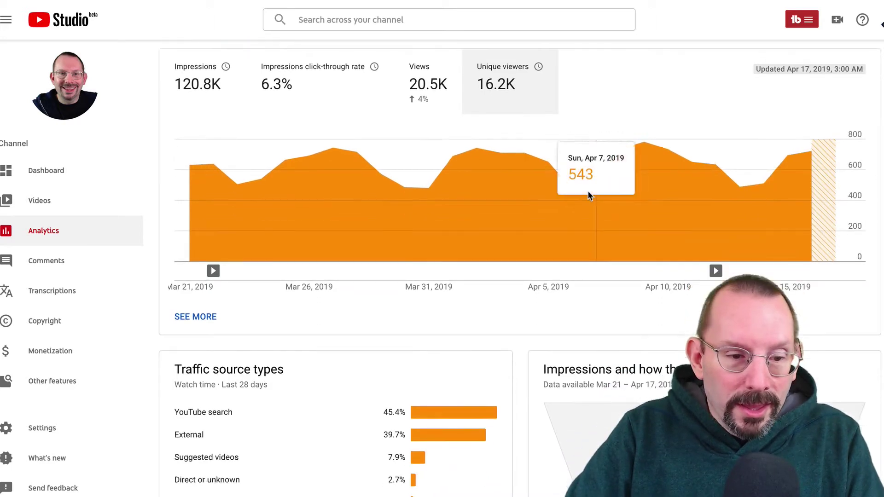
- Examine the traffic source types and the external, suggested videos and playlists traffic source cards in the Reach viewers report
{"action": "scroll", "coordinate": [478, 286], "scroll_direction": "down", "scroll_amount": 3}
{"action": "scroll", "coordinate": [349, 322], "scroll_direction": "down", "scroll_amount": 4}
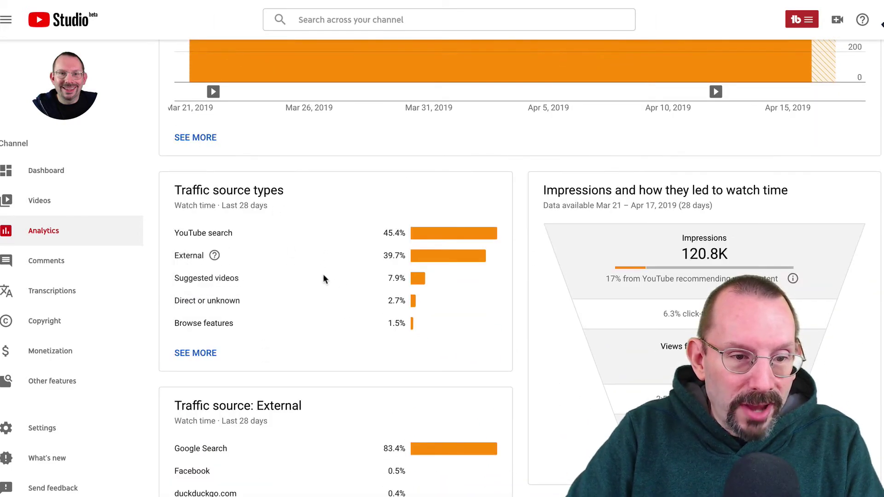
{"action": "scroll", "coordinate": [332, 279], "scroll_direction": "down", "scroll_amount": 1}
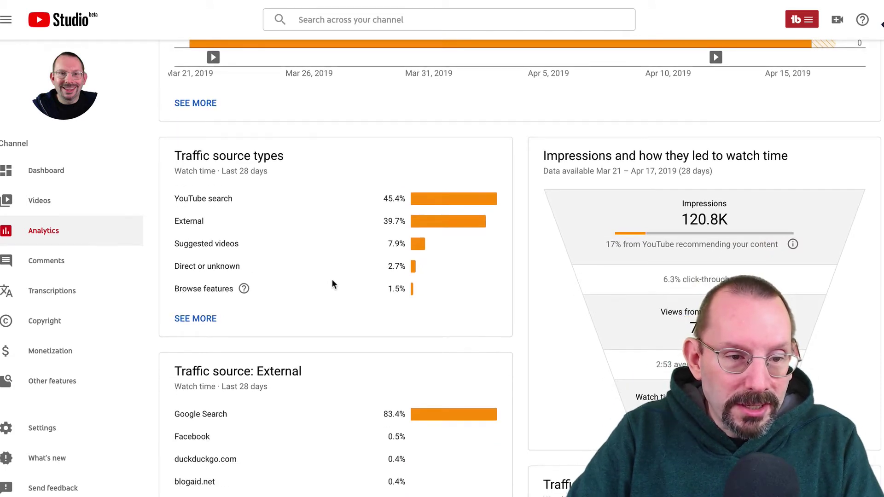
{"action": "scroll", "coordinate": [332, 284], "scroll_direction": "down", "scroll_amount": 1}
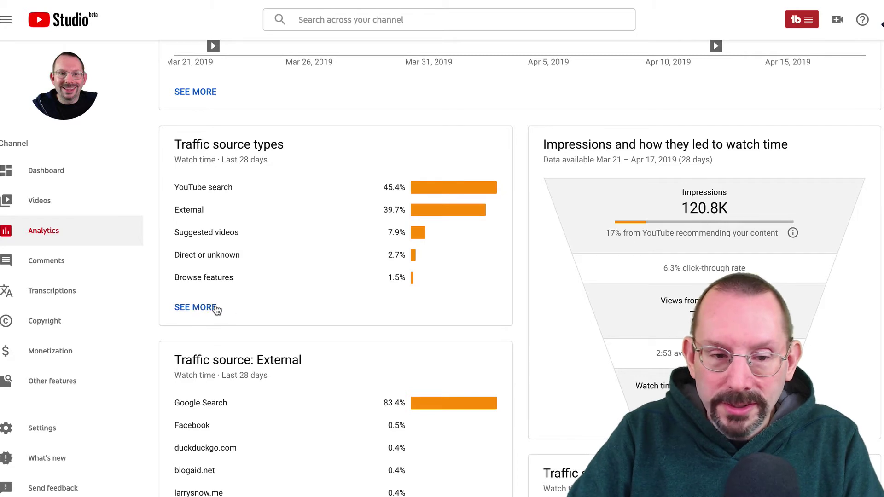
{"action": "scroll", "coordinate": [264, 306], "scroll_direction": "down", "scroll_amount": 3}
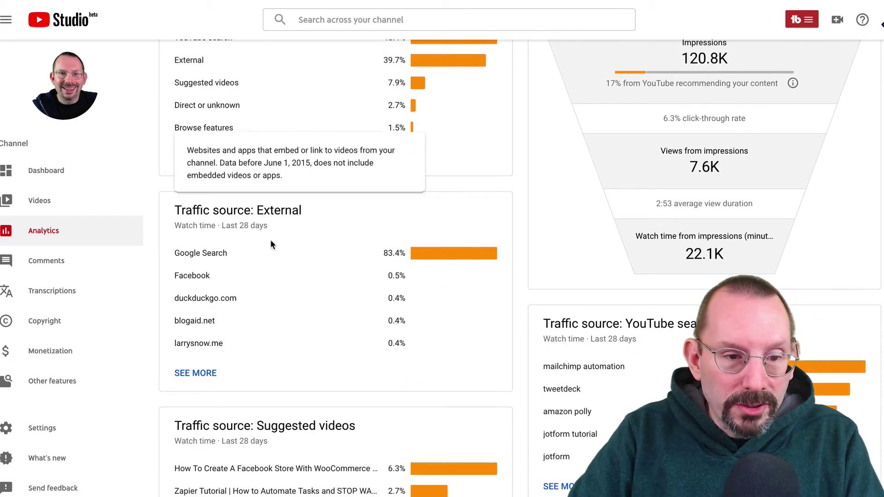
{"action": "scroll", "coordinate": [355, 289], "scroll_direction": "down", "scroll_amount": 3}
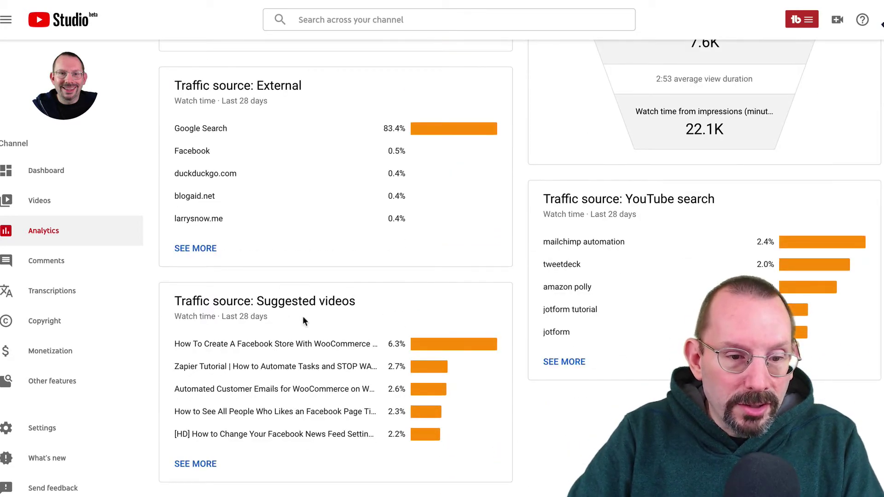
{"action": "scroll", "coordinate": [360, 308], "scroll_direction": "down", "scroll_amount": 2}
{"action": "scroll", "coordinate": [360, 309], "scroll_direction": "down", "scroll_amount": 2}
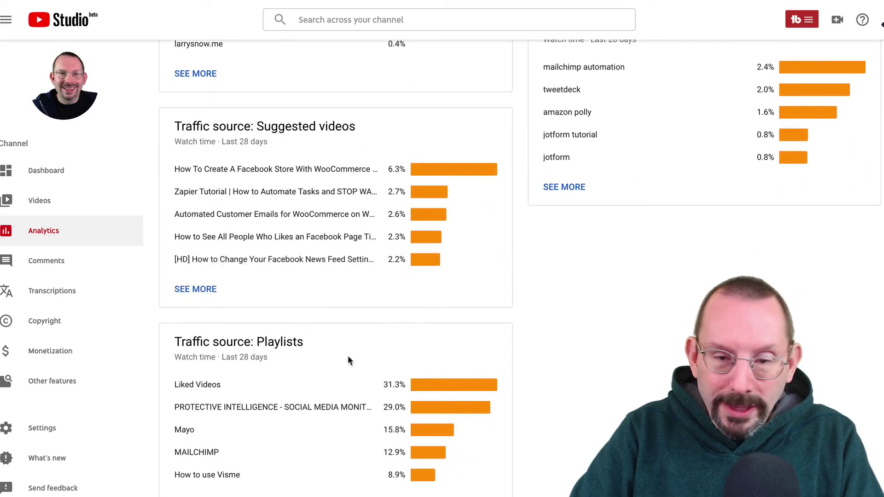
{"action": "scroll", "coordinate": [351, 360], "scroll_direction": "up", "scroll_amount": 5}
{"action": "scroll", "coordinate": [366, 356], "scroll_direction": "up", "scroll_amount": 5}
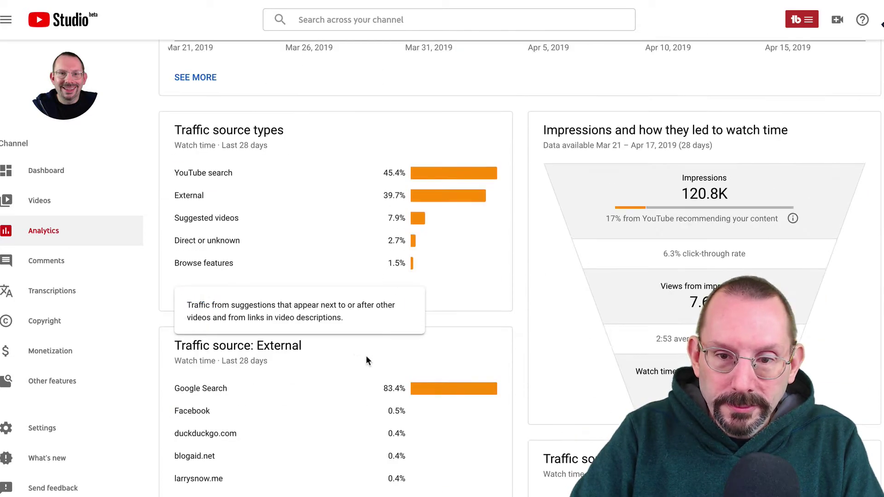
{"action": "scroll", "coordinate": [366, 355], "scroll_direction": "up", "scroll_amount": 5}
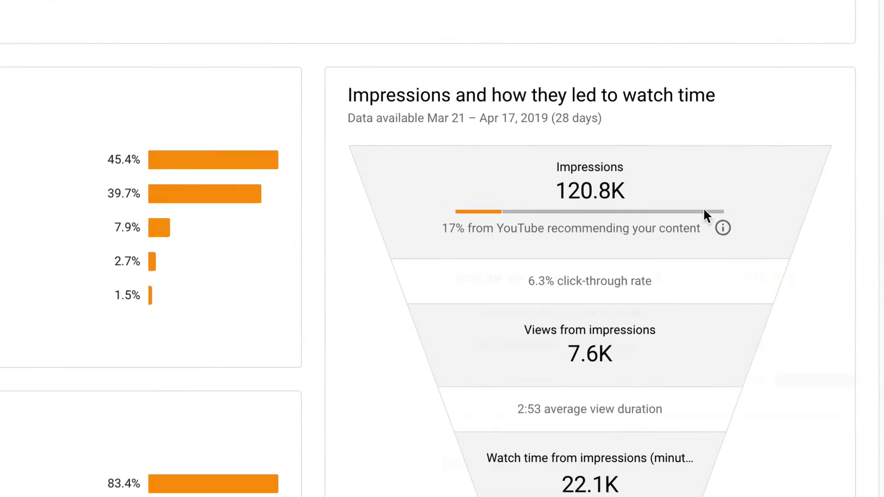
- Examine the impressions-to-watch-time funnel, including its click-through rate explanation, and the YouTube search traffic terms
{"action": "mouse_move", "coordinate": [678, 359]}
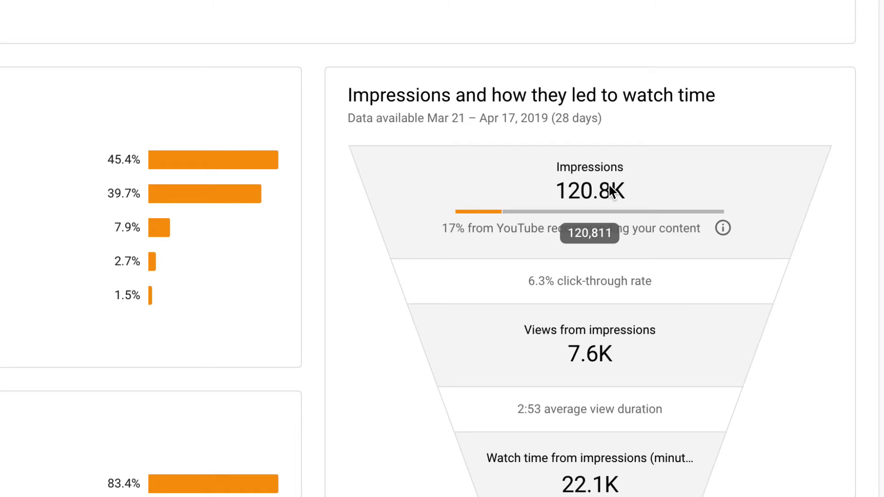
{"action": "scroll", "coordinate": [605, 184], "scroll_direction": "down", "scroll_amount": 3}
{"action": "mouse_move", "coordinate": [601, 180]}
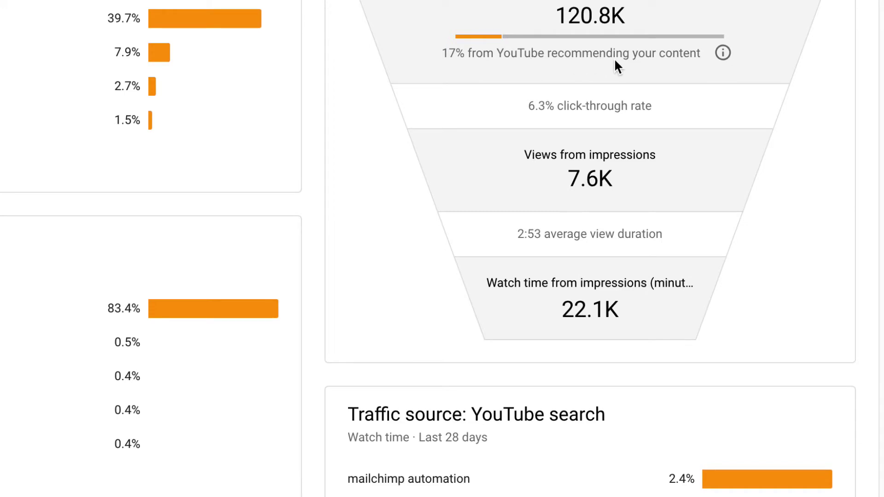
{"action": "mouse_move", "coordinate": [529, 105]}
{"action": "mouse_move", "coordinate": [536, 154]}
{"action": "scroll", "coordinate": [720, 156], "scroll_direction": "down", "scroll_amount": 2}
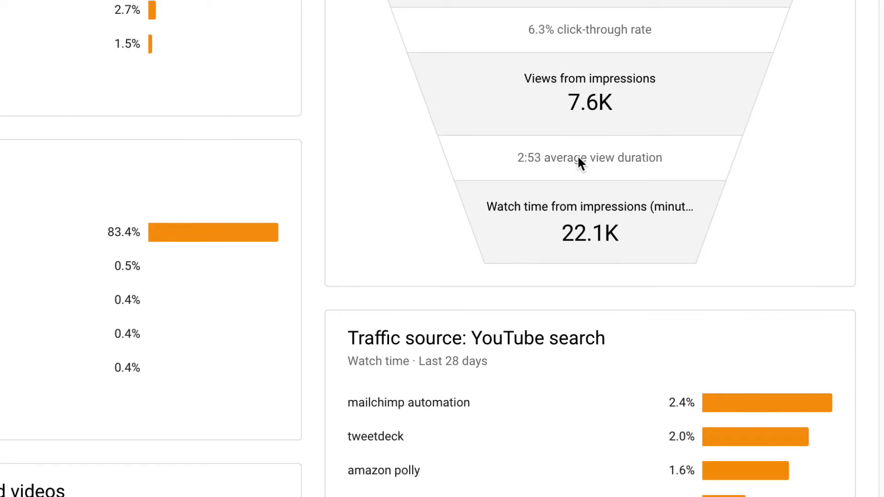
{"action": "scroll", "coordinate": [578, 159], "scroll_direction": "down", "scroll_amount": 3}
{"action": "mouse_move", "coordinate": [489, 81]}
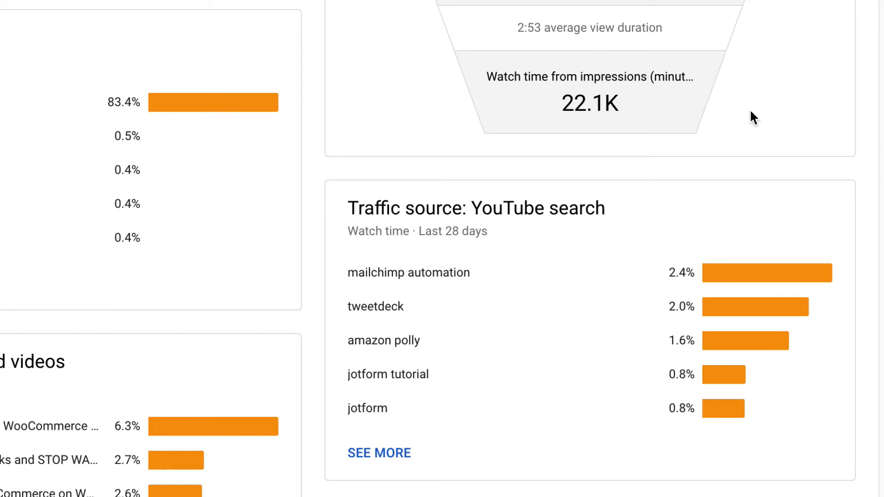
{"action": "scroll", "coordinate": [708, 91], "scroll_direction": "up", "scroll_amount": 3}
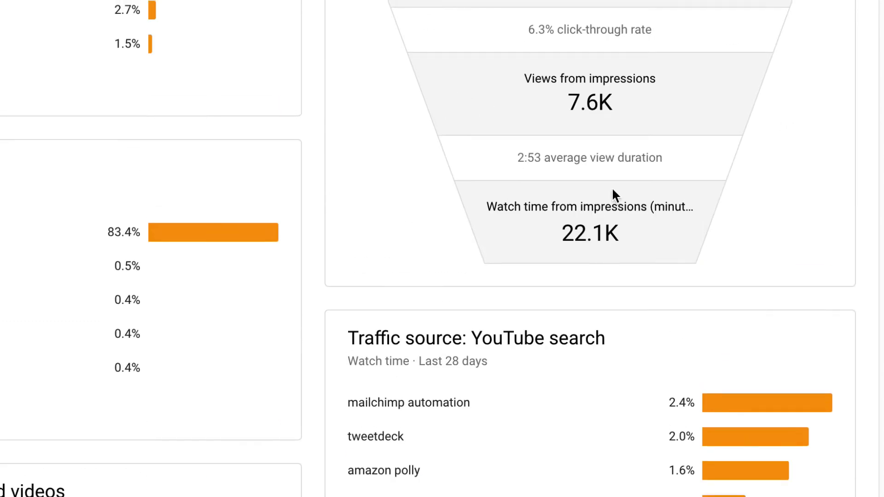
{"action": "mouse_move", "coordinate": [536, 22]}
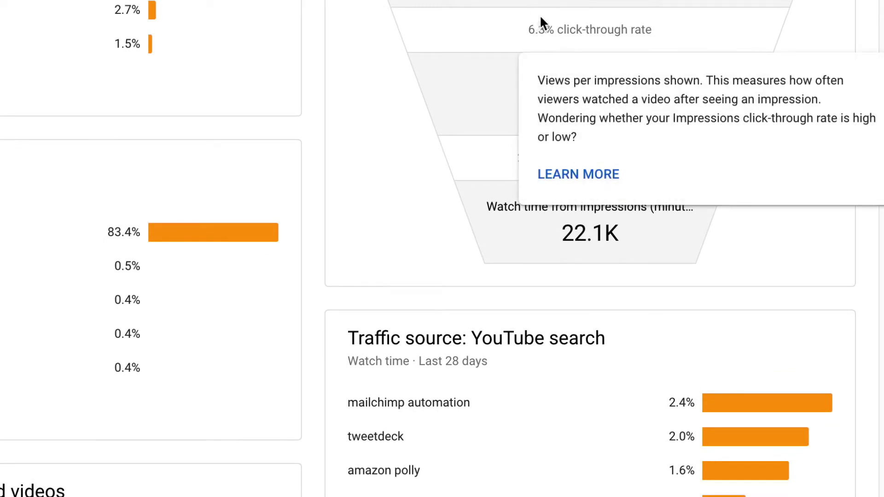
{"action": "scroll", "coordinate": [621, 14], "scroll_direction": "down", "scroll_amount": 7}
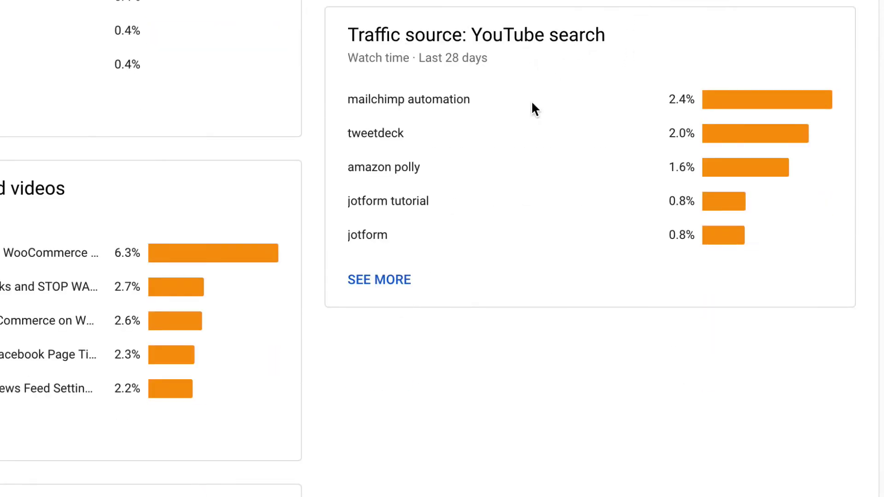
- Show the Interest viewers report and inspect the published-video markers beneath the watch time chart
{"action": "scroll", "coordinate": [532, 109], "scroll_direction": "up", "scroll_amount": 7}
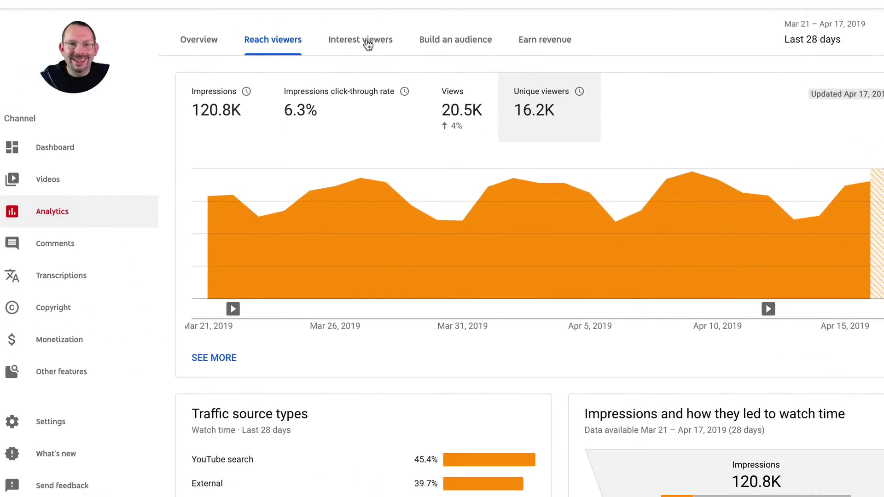
{"action": "left_click", "coordinate": [369, 43]}
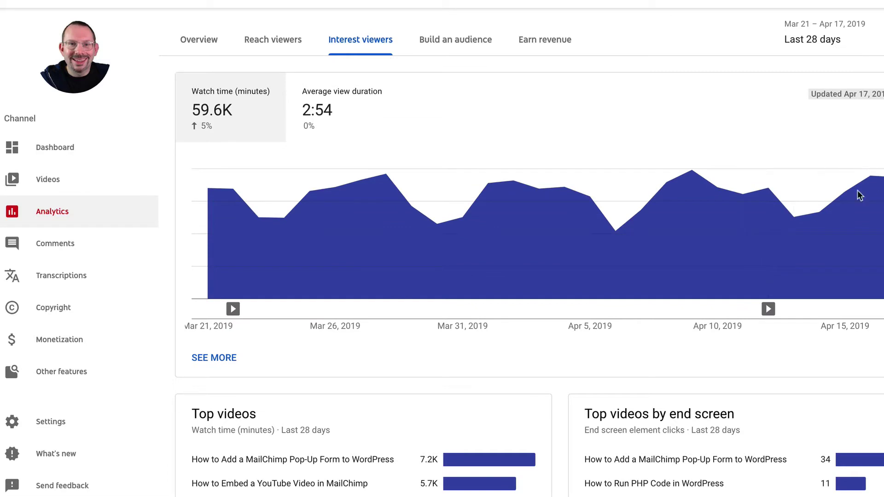
{"action": "scroll", "coordinate": [733, 225], "scroll_direction": "down", "scroll_amount": 1}
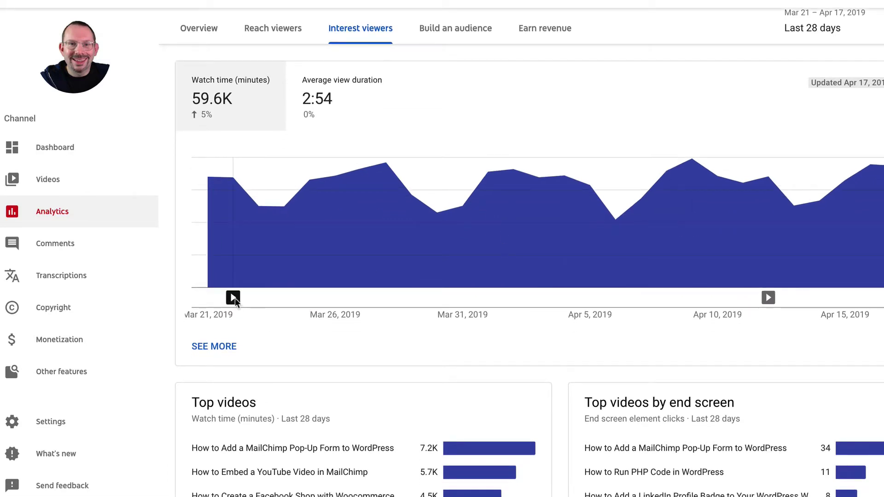
{"action": "mouse_move", "coordinate": [732, 301]}
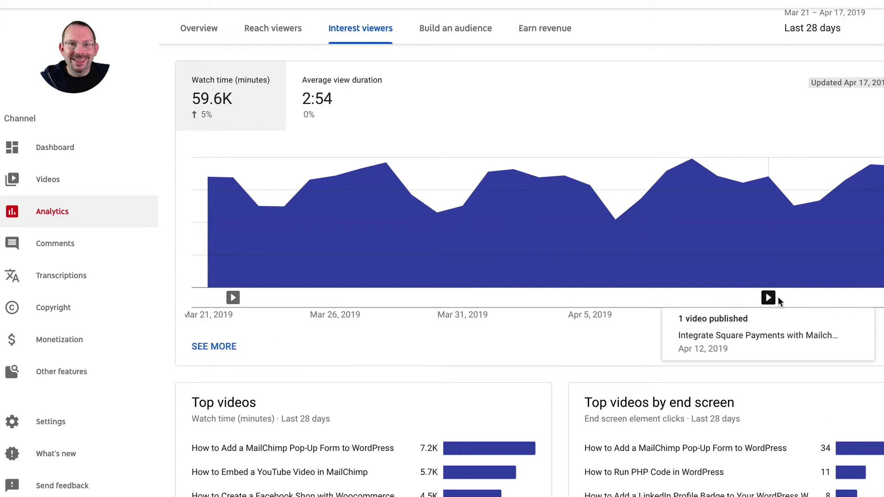
{"action": "mouse_move", "coordinate": [342, 300]}
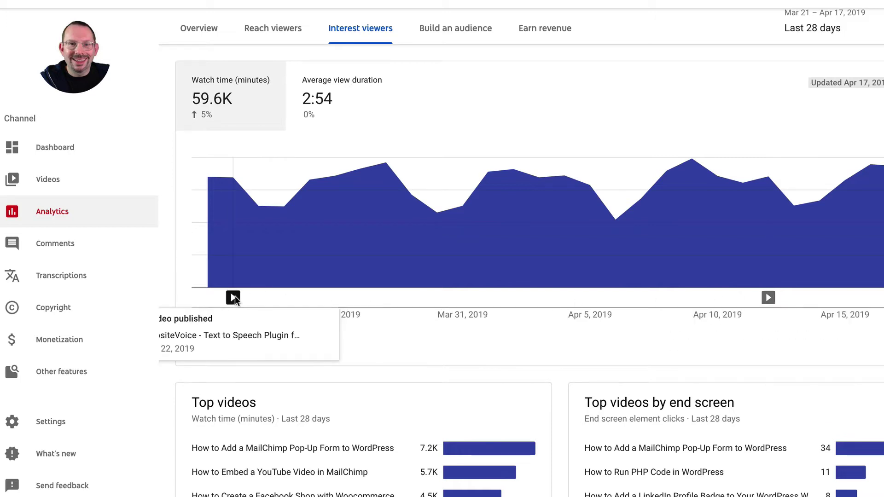
{"action": "scroll", "coordinate": [235, 296], "scroll_direction": "down", "scroll_amount": 1}
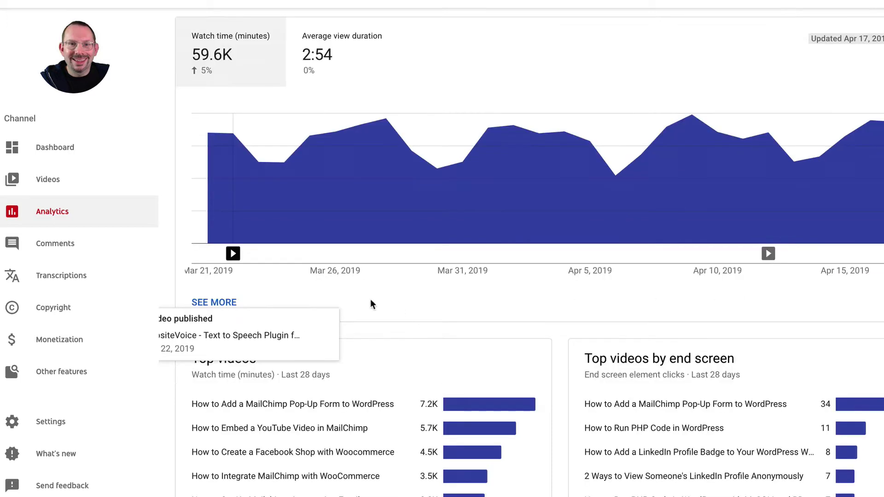
- Open the detailed watch time report and break it down by traffic source and by geography
{"action": "left_click", "coordinate": [216, 302]}
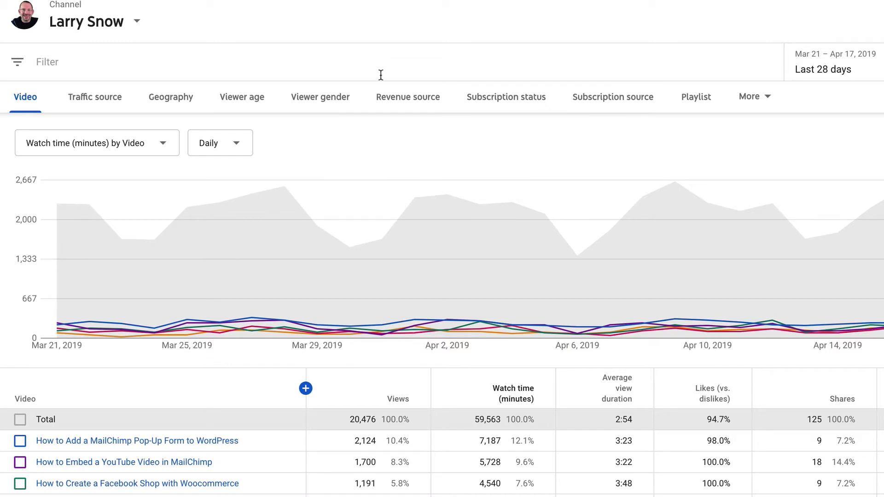
{"action": "left_click", "coordinate": [93, 100]}
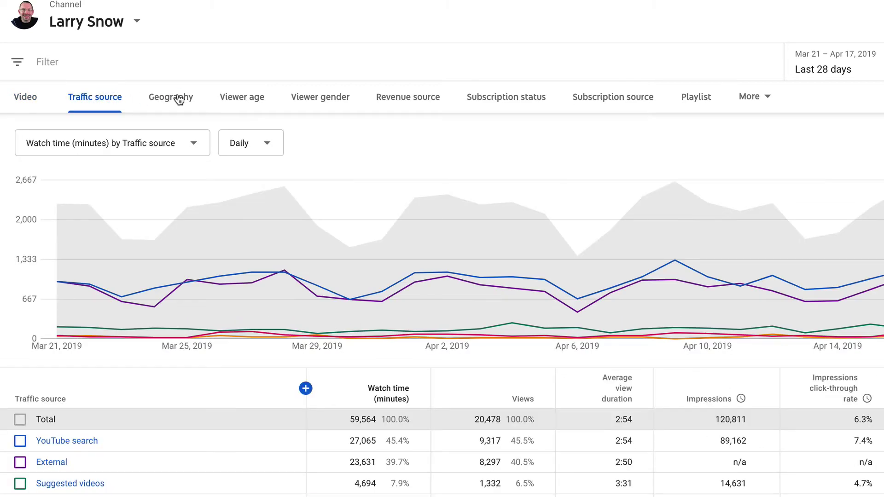
{"action": "left_click", "coordinate": [177, 96]}
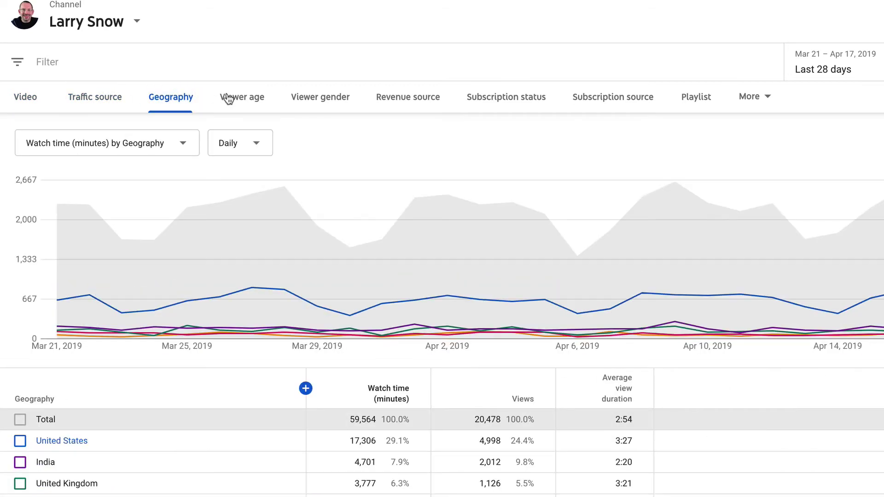
{"action": "mouse_move", "coordinate": [549, 193]}
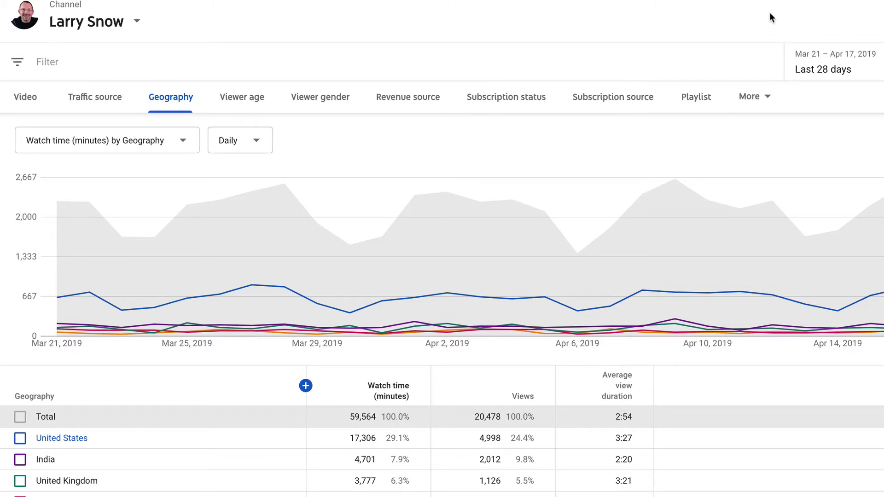
- Break the detailed report down by end screen element type and by operating system, and review the operating system list
{"action": "left_click", "coordinate": [761, 94]}
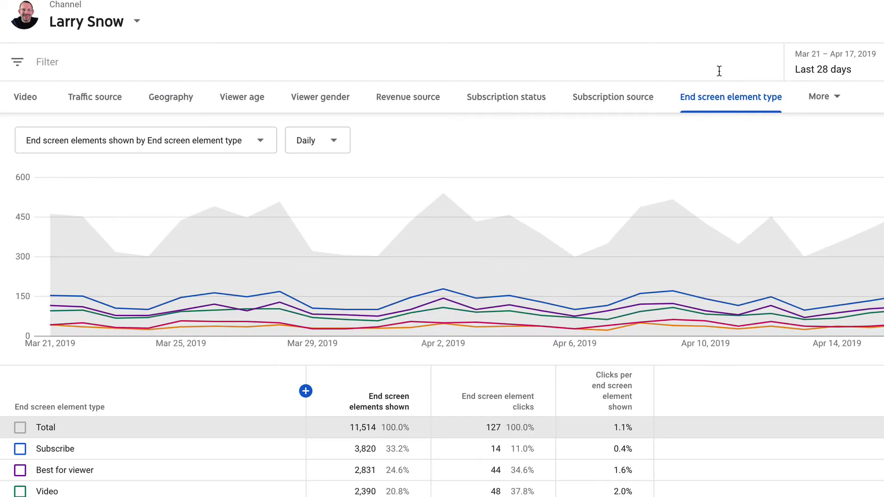
{"action": "mouse_move", "coordinate": [183, 264]}
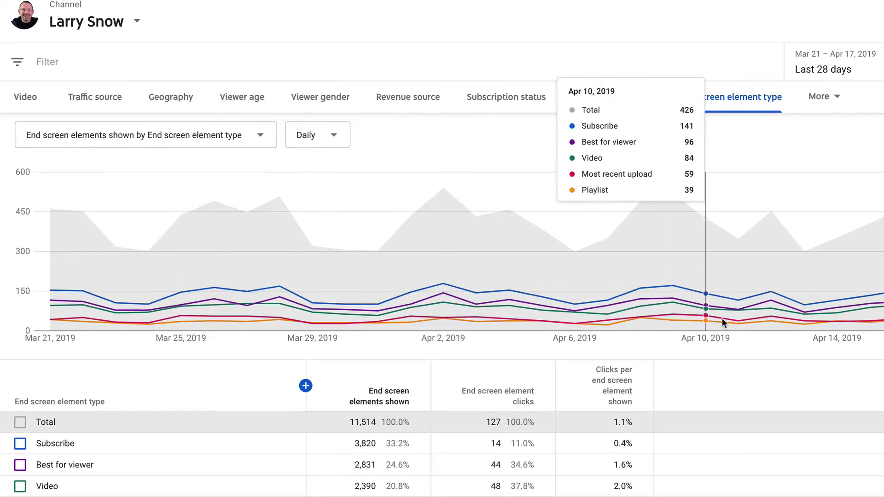
{"action": "left_click", "coordinate": [821, 100]}
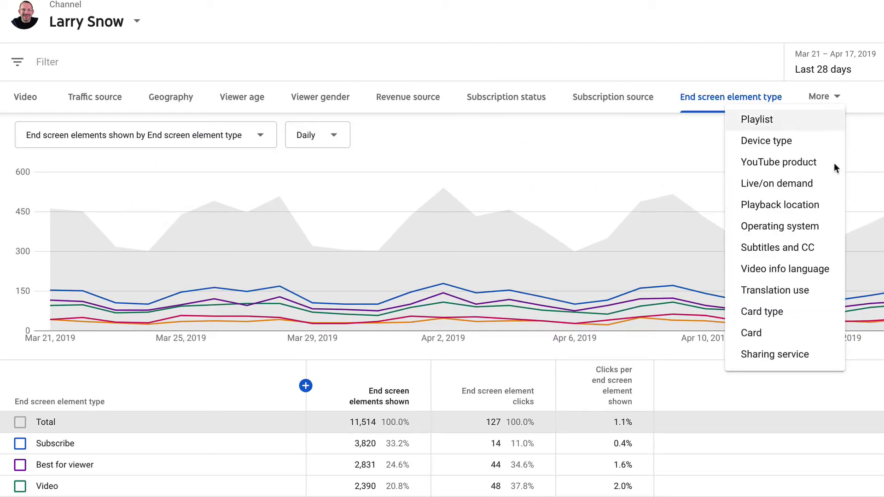
{"action": "left_click", "coordinate": [821, 228]}
{"action": "mouse_move", "coordinate": [691, 192]}
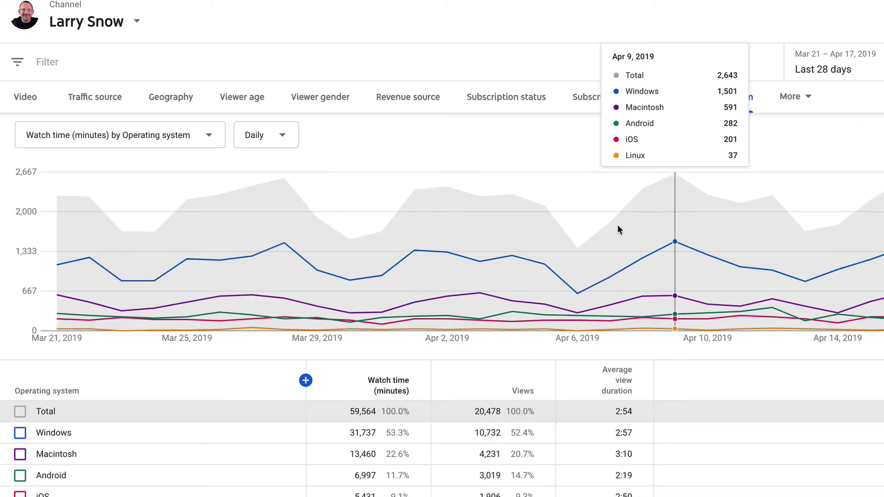
{"action": "scroll", "coordinate": [382, 193], "scroll_direction": "down", "scroll_amount": 4}
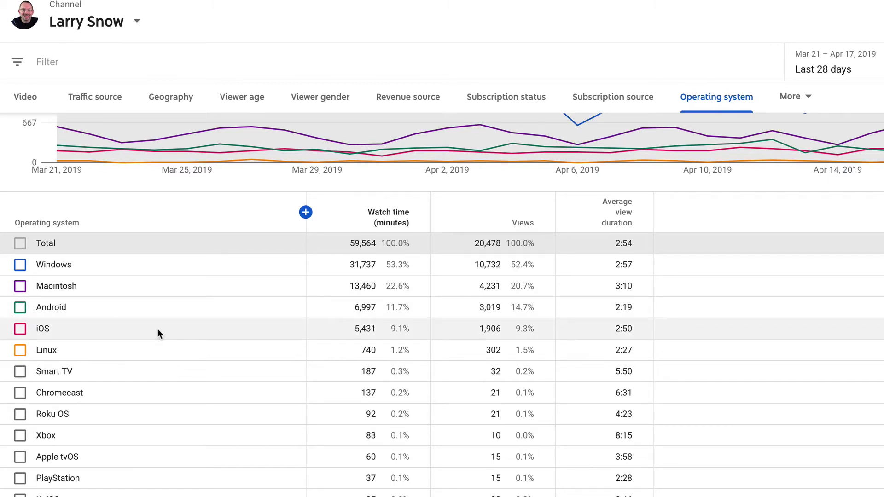
- Check the date ranges available for the operating system report without changing the selected period
{"action": "scroll", "coordinate": [822, 141], "scroll_direction": "up", "scroll_amount": 4}
{"action": "left_click", "coordinate": [823, 65]}
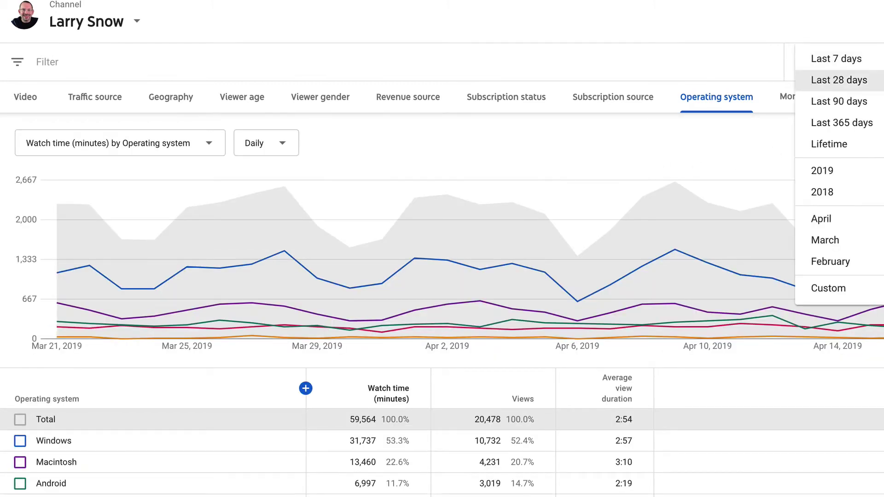
{"action": "left_click", "coordinate": [725, 43]}
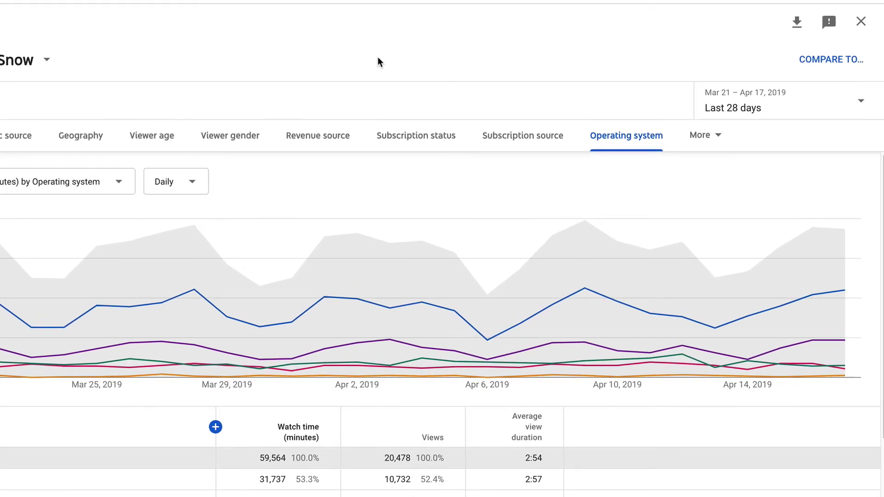
- Close the detailed report and examine the top videos, top playlists and end screen cards in the Interest viewers report
{"action": "left_click", "coordinate": [861, 19]}
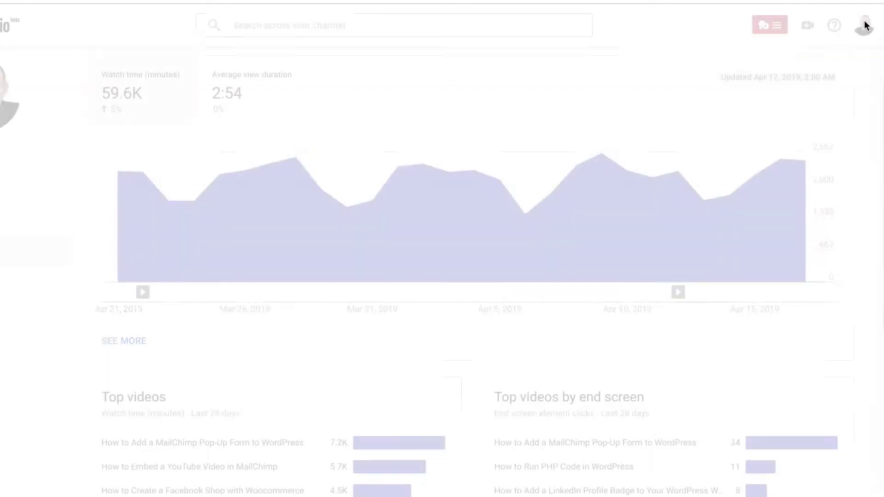
{"action": "scroll", "coordinate": [581, 175], "scroll_direction": "down", "scroll_amount": 4}
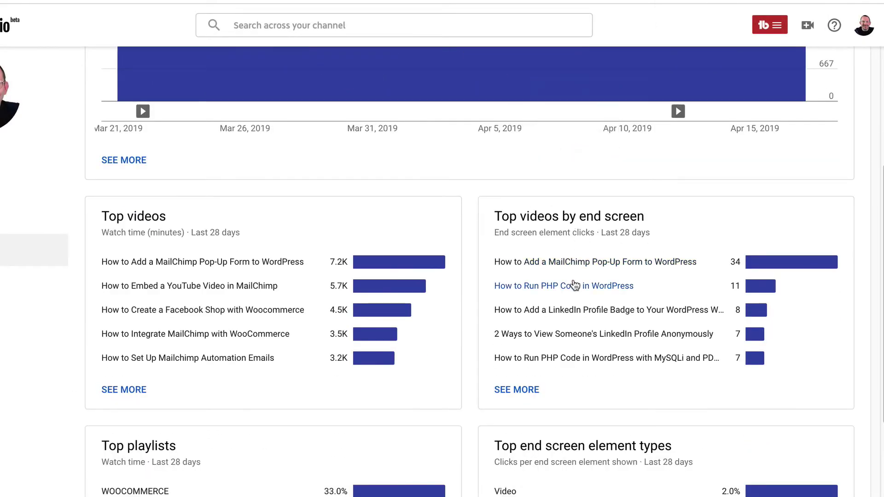
{"action": "scroll", "coordinate": [515, 286], "scroll_direction": "down", "scroll_amount": 4}
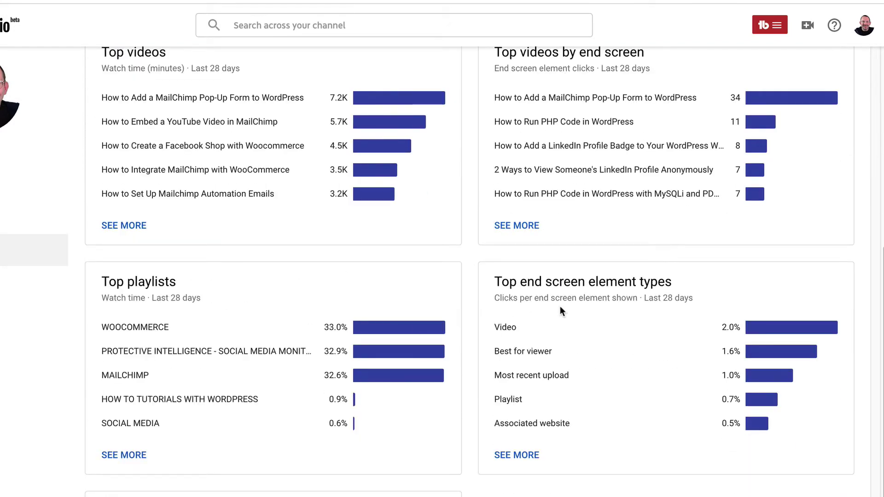
- Check the top cards in the Interest viewers report, and return to the Overview report to view its top videos and realtime activity
{"action": "scroll", "coordinate": [560, 310], "scroll_direction": "down", "scroll_amount": 3}
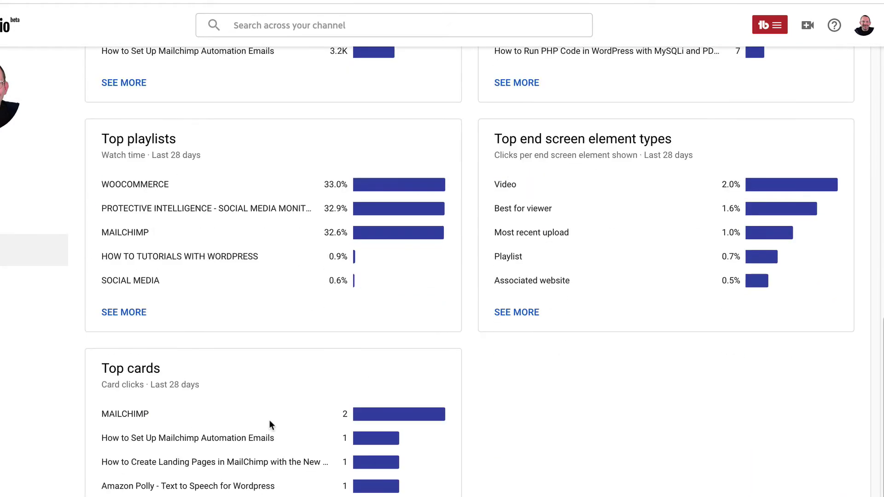
{"action": "scroll", "coordinate": [274, 261], "scroll_direction": "up", "scroll_amount": 10}
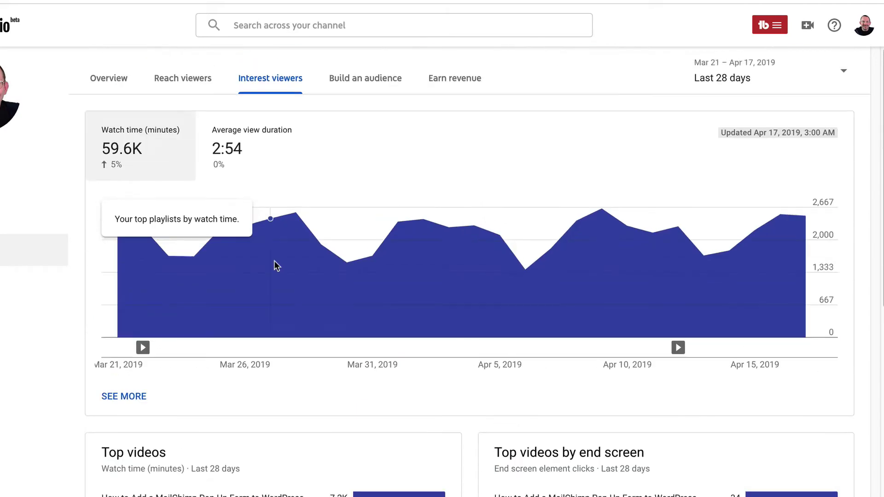
{"action": "left_click", "coordinate": [107, 81]}
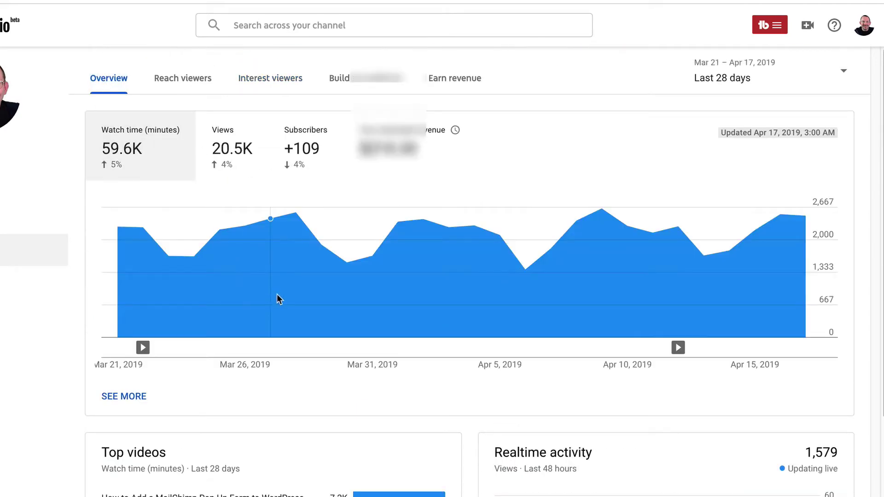
{"action": "scroll", "coordinate": [277, 297], "scroll_direction": "down", "scroll_amount": 1}
{"action": "scroll", "coordinate": [278, 298], "scroll_direction": "down", "scroll_amount": 2}
{"action": "scroll", "coordinate": [277, 295], "scroll_direction": "down", "scroll_amount": 2}
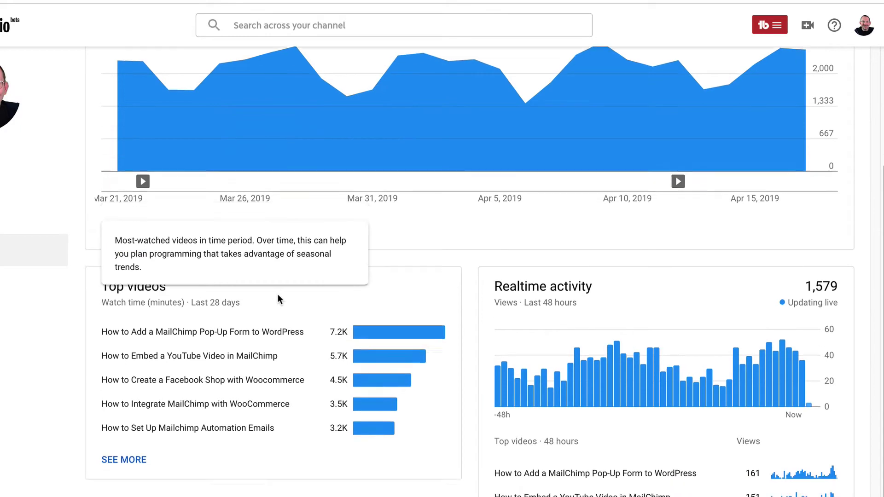
- Open the detailed realtime activity report and review each video's views over the last 48 hours and last 60 minutes
{"action": "mouse_move", "coordinate": [617, 222]}
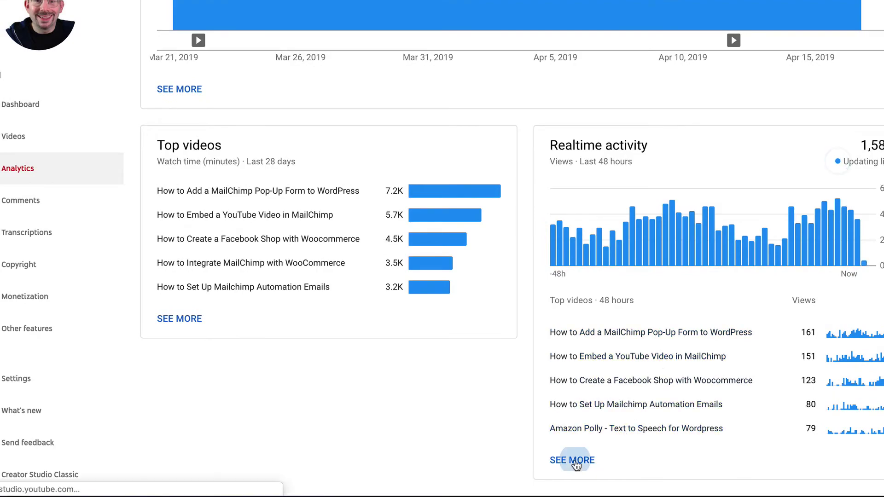
{"action": "left_click", "coordinate": [572, 460]}
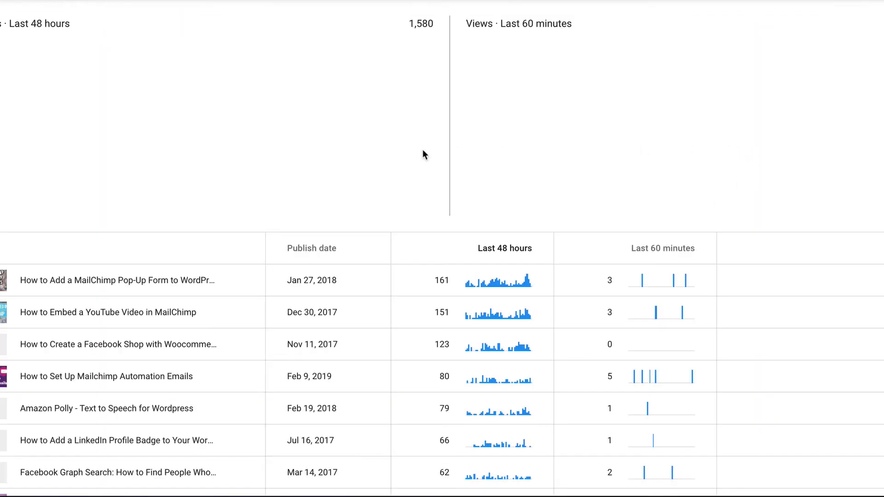
{"action": "scroll", "coordinate": [349, 262], "scroll_direction": "down", "scroll_amount": 1}
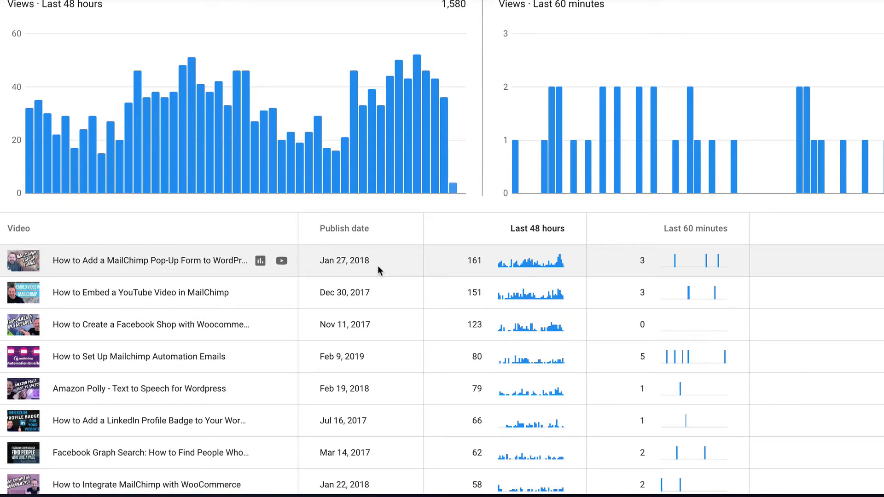
{"action": "scroll", "coordinate": [379, 269], "scroll_direction": "up", "scroll_amount": 1}
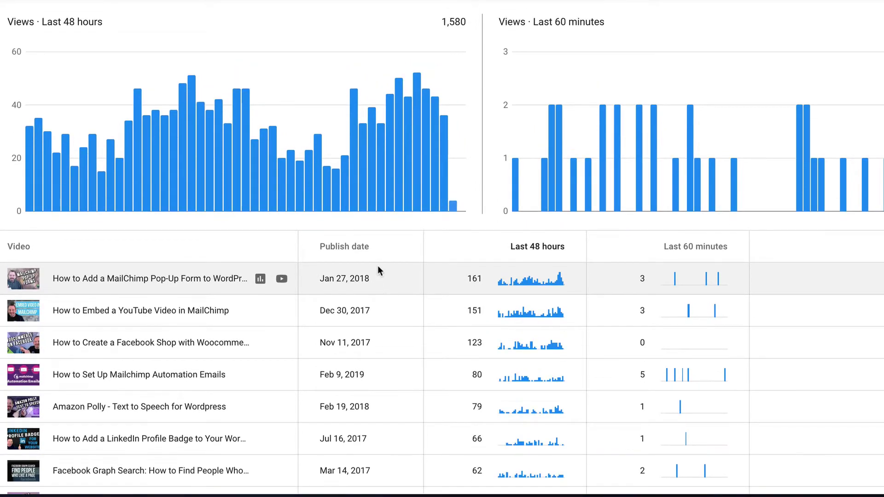
{"action": "scroll", "coordinate": [379, 266], "scroll_direction": "down", "scroll_amount": 3}
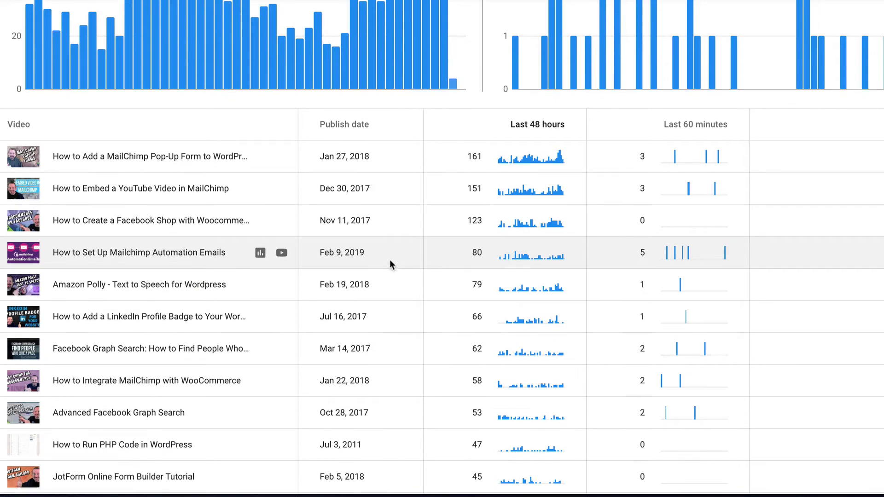
{"action": "scroll", "coordinate": [390, 259], "scroll_direction": "down", "scroll_amount": 1}
{"action": "scroll", "coordinate": [389, 259], "scroll_direction": "down", "scroll_amount": 3}
{"action": "scroll", "coordinate": [389, 259], "scroll_direction": "down", "scroll_amount": 2}
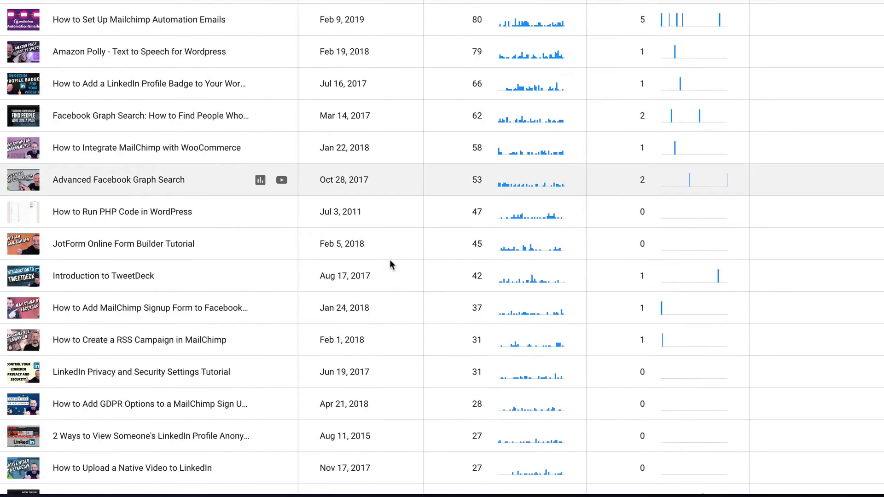
{"action": "scroll", "coordinate": [260, 183], "scroll_direction": "up", "scroll_amount": 5}
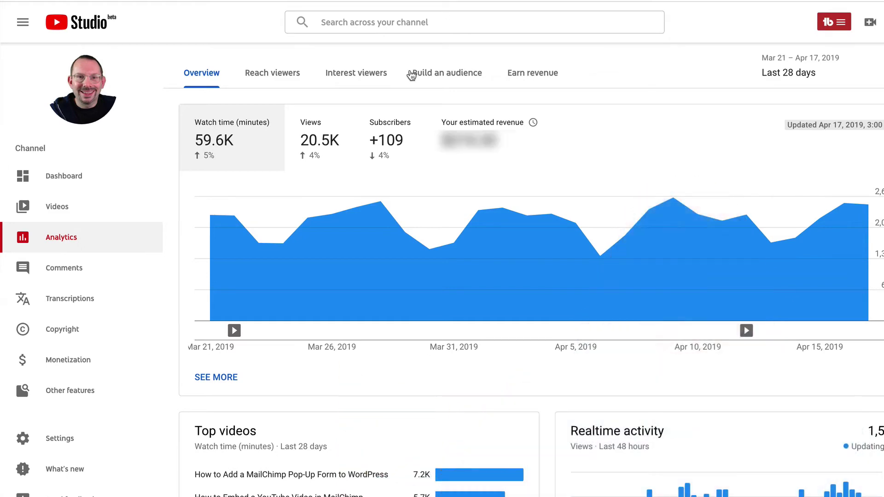
- Step through the Reach viewers and Interest viewers reports to the Build an audience report of the channel analytics
{"action": "left_click", "coordinate": [293, 75]}
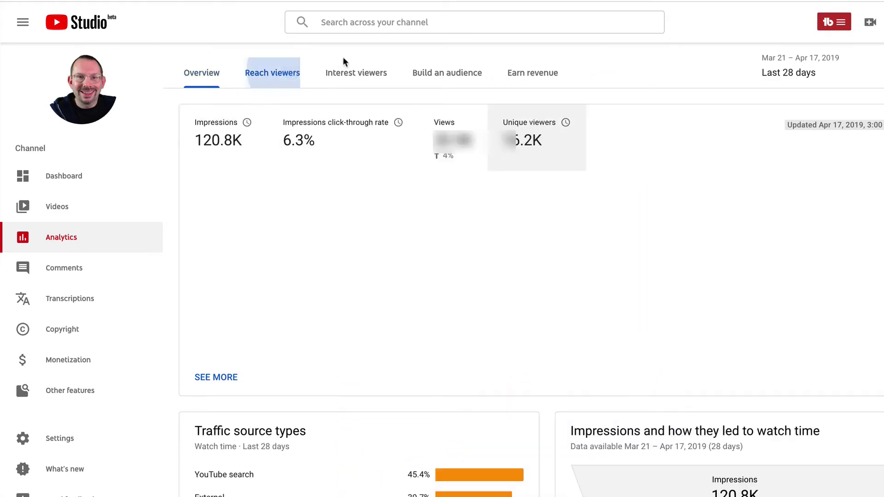
{"action": "left_click", "coordinate": [375, 75]}
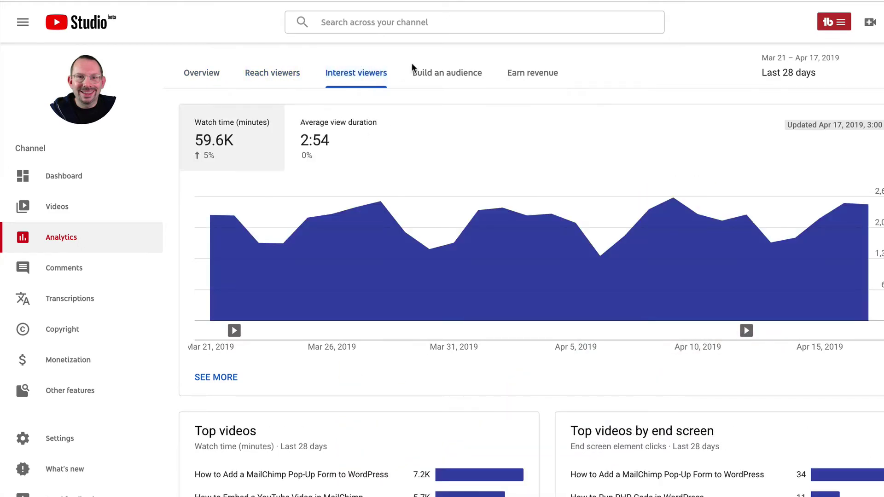
{"action": "left_click", "coordinate": [436, 76]}
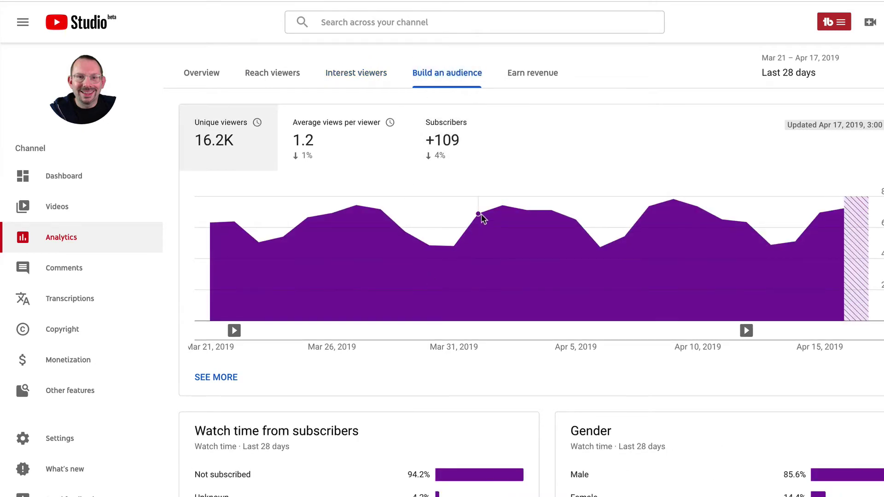
- Examine the watch time from subscribers, gender, age and top countries cards in the Build an audience report
{"action": "mouse_move", "coordinate": [480, 216]}
{"action": "scroll", "coordinate": [481, 215], "scroll_direction": "down", "scroll_amount": 3}
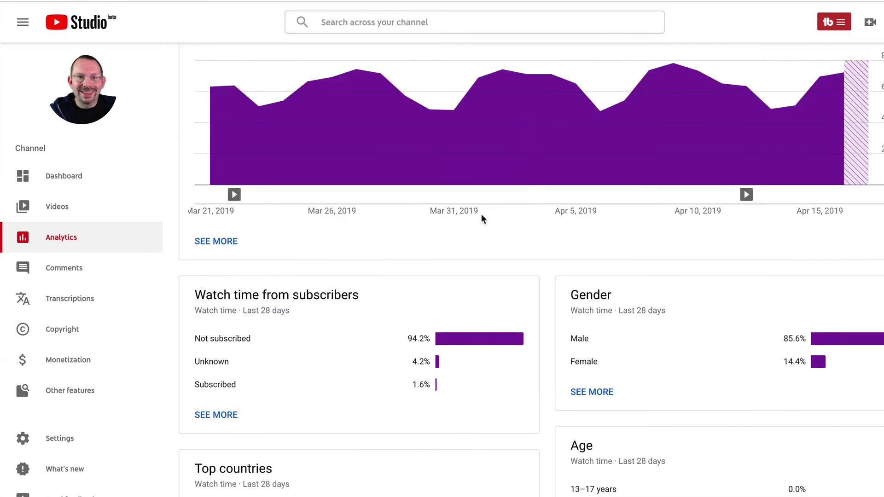
{"action": "scroll", "coordinate": [377, 324], "scroll_direction": "down", "scroll_amount": 2}
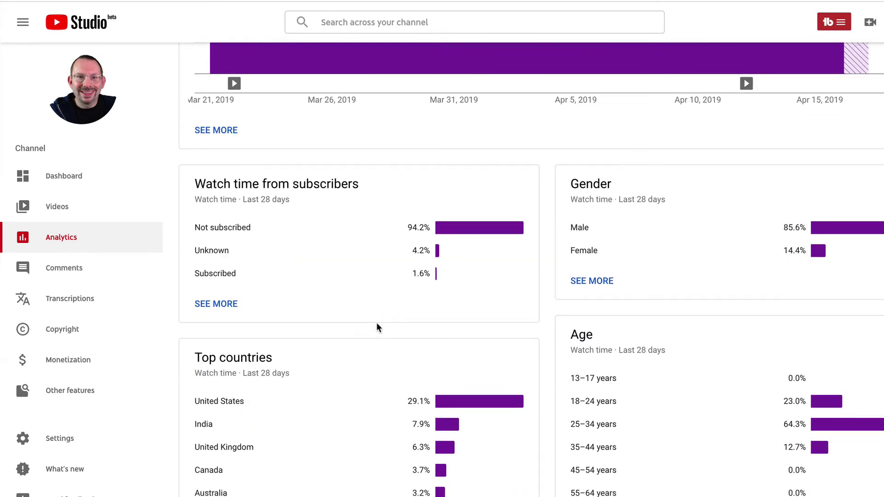
{"action": "scroll", "coordinate": [377, 326], "scroll_direction": "up", "scroll_amount": 1}
{"action": "scroll", "coordinate": [377, 326], "scroll_direction": "down", "scroll_amount": 1}
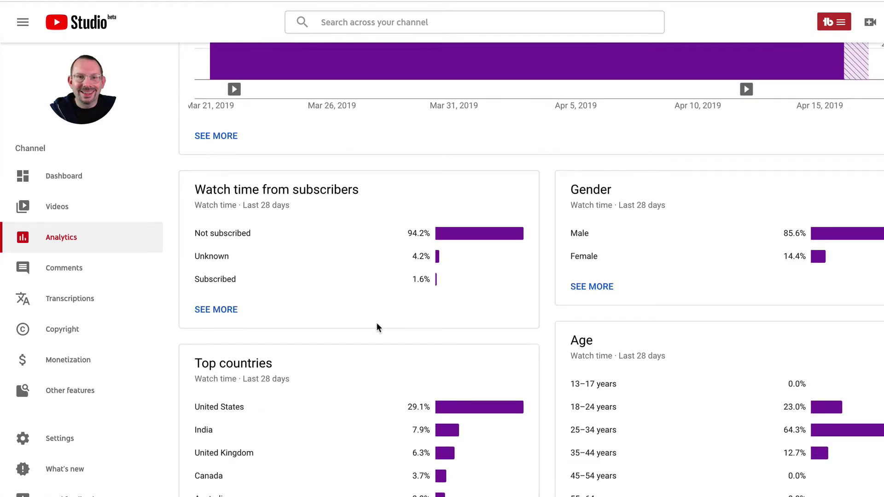
{"action": "scroll", "coordinate": [382, 358], "scroll_direction": "down", "scroll_amount": 3}
{"action": "scroll", "coordinate": [382, 359], "scroll_direction": "up", "scroll_amount": 1}
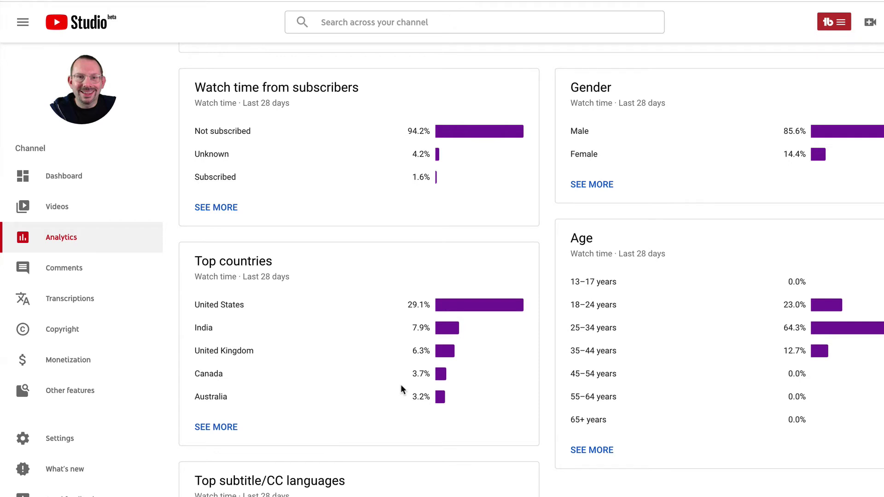
{"action": "scroll", "coordinate": [402, 385], "scroll_direction": "up", "scroll_amount": 6}
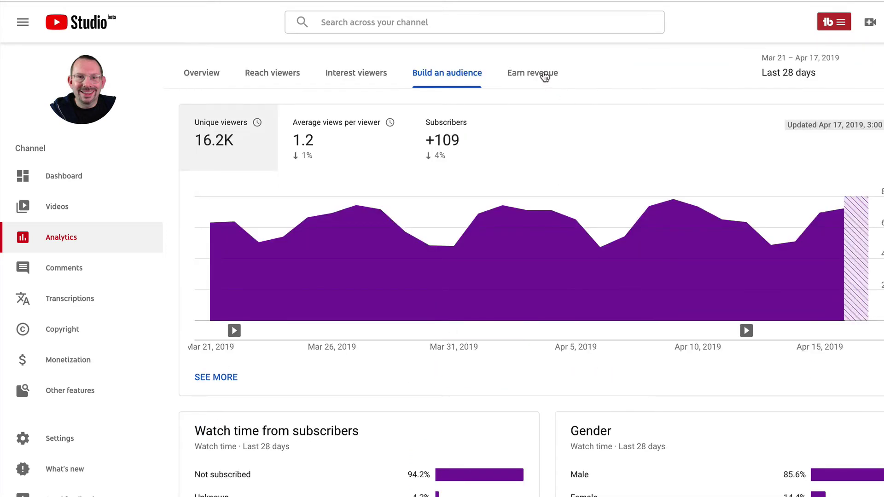
- Open the details of the video "How to Set Up Mailchimp Automation Emails" from the channel's uploaded videos
{"action": "left_click", "coordinate": [62, 211]}
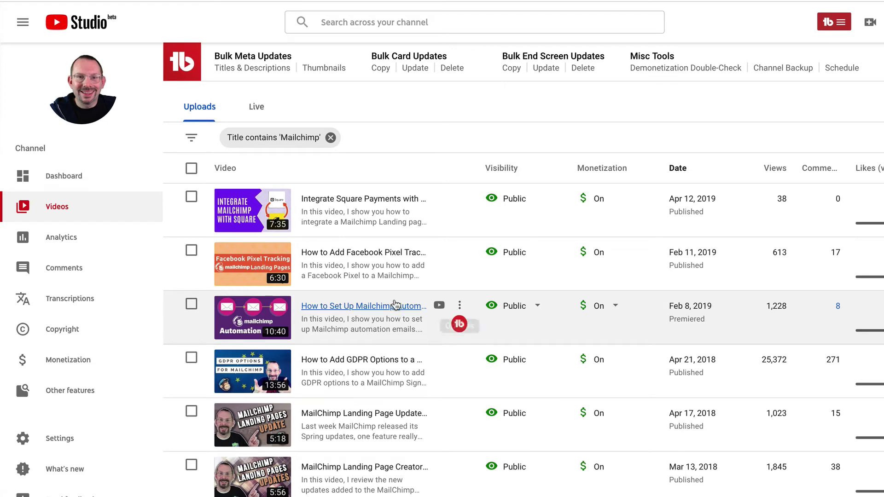
{"action": "left_click", "coordinate": [376, 306]}
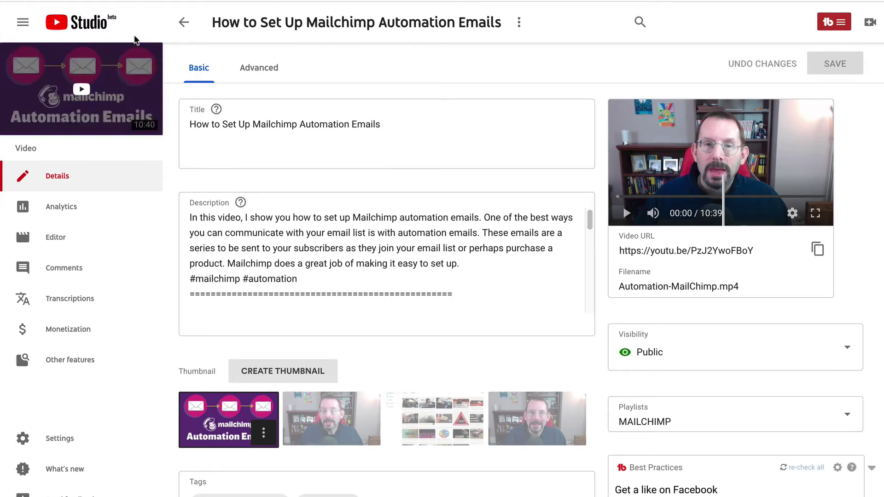
{"action": "left_click_drag", "start_coordinate": [38, 148], "coordinate": [14, 148]}
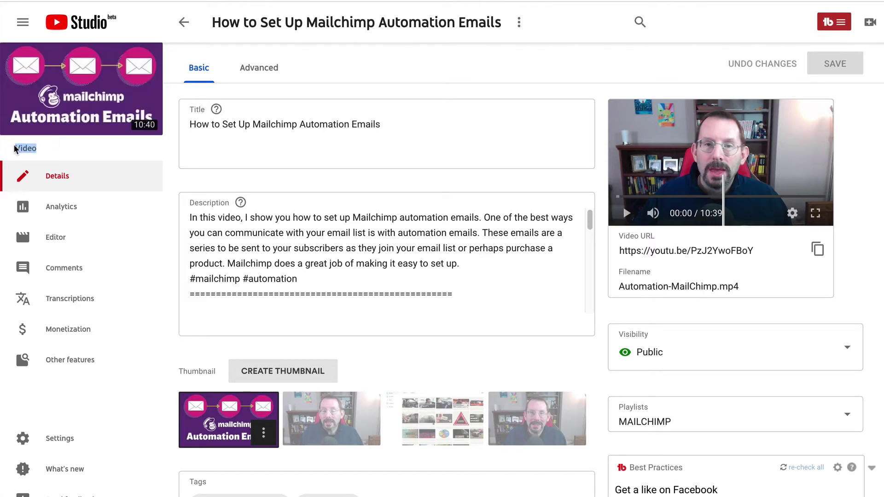
{"action": "mouse_move", "coordinate": [115, 72]}
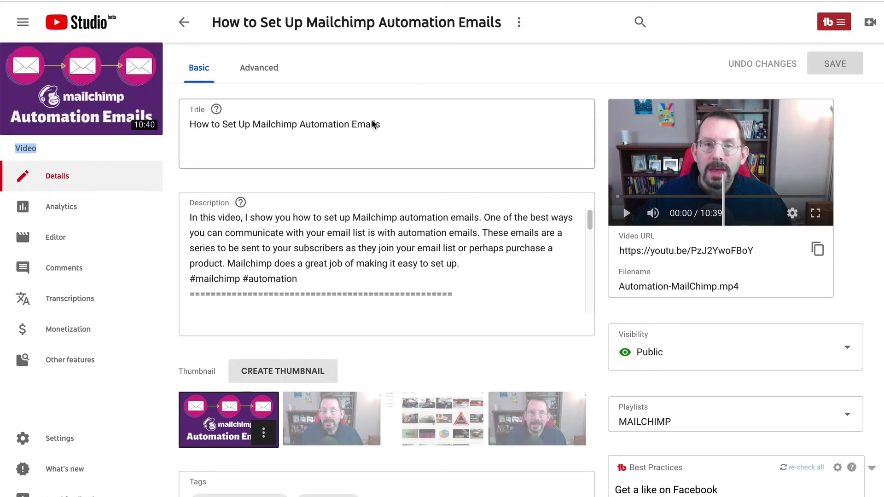
- Review the video's basic details, including the description, thumbnails, tags, visibility and playlist
{"action": "scroll", "coordinate": [412, 185], "scroll_direction": "down", "scroll_amount": 1}
{"action": "scroll", "coordinate": [411, 187], "scroll_direction": "down", "scroll_amount": 3}
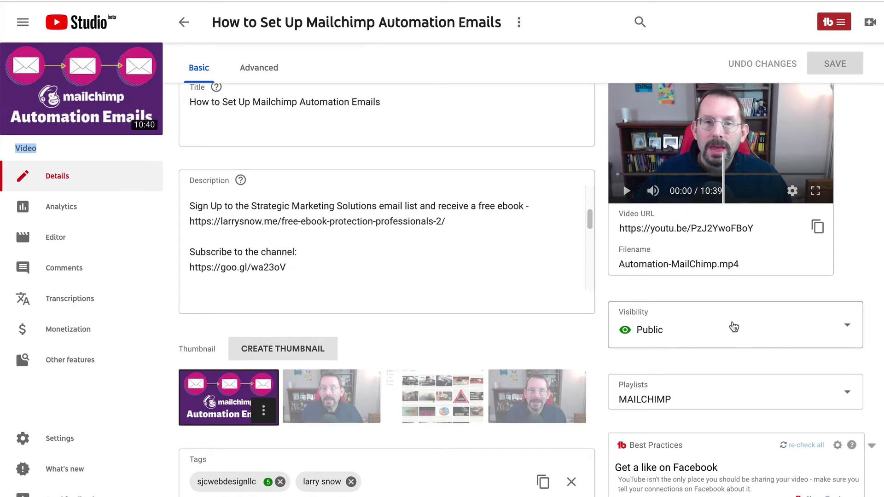
{"action": "scroll", "coordinate": [562, 345], "scroll_direction": "down", "scroll_amount": 3}
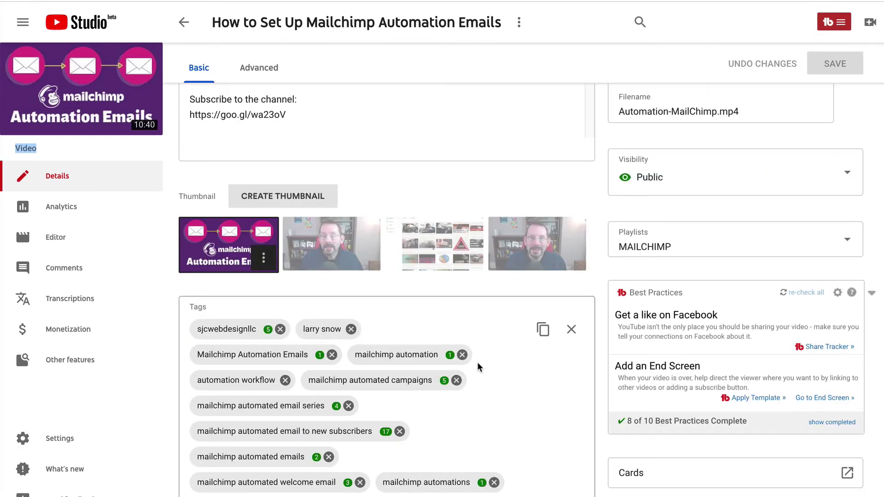
{"action": "scroll", "coordinate": [476, 361], "scroll_direction": "up", "scroll_amount": 2}
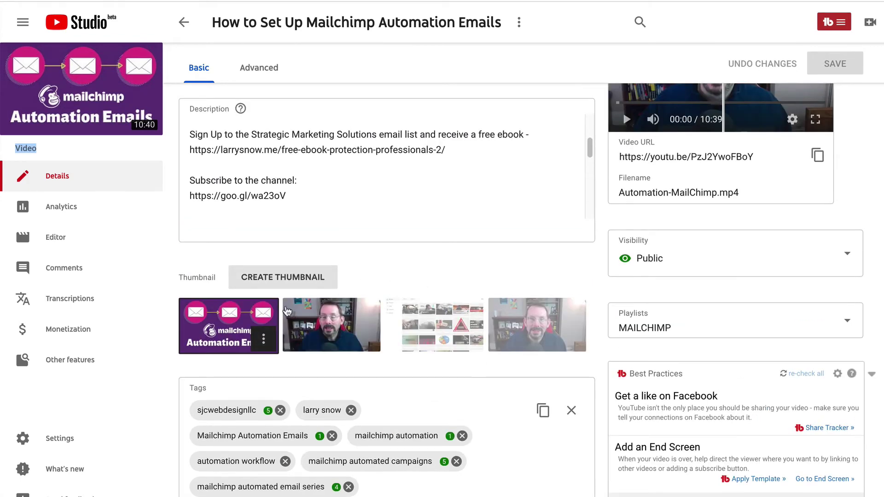
- Open the analytics for this video, chart its views since publication and look at the audience retention graph
{"action": "left_click", "coordinate": [56, 210]}
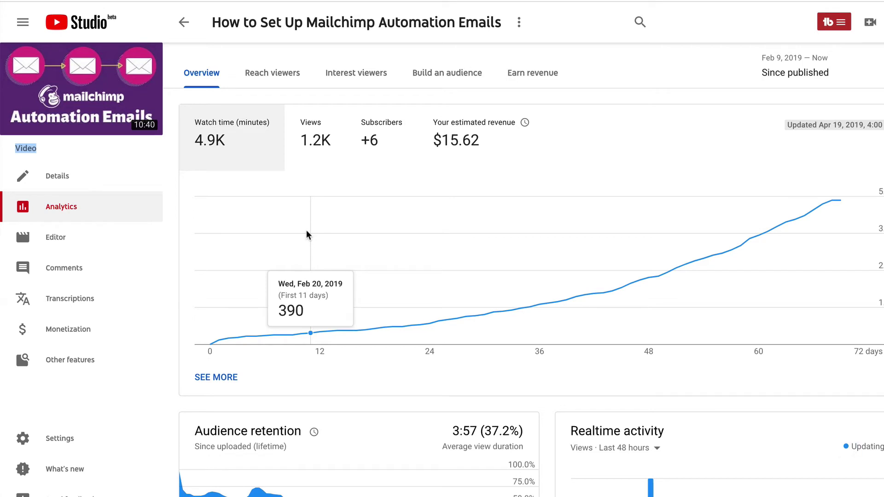
{"action": "left_click", "coordinate": [312, 136]}
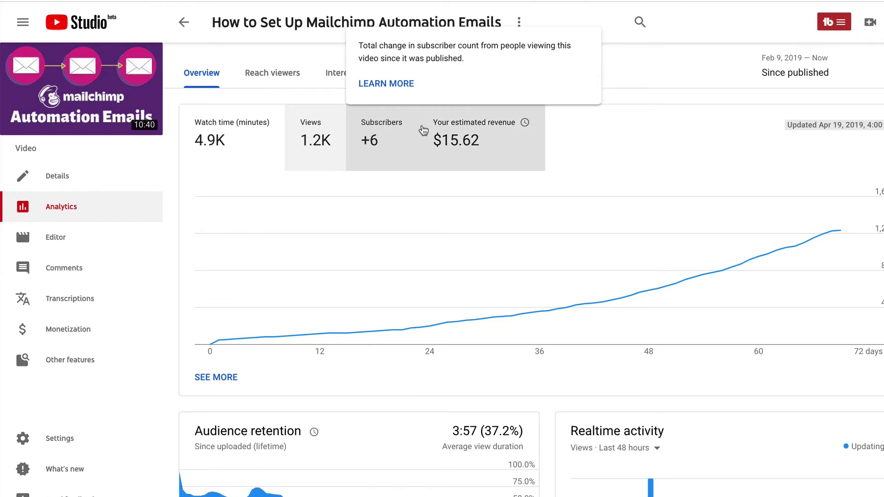
{"action": "scroll", "coordinate": [669, 388], "scroll_direction": "down", "scroll_amount": 3}
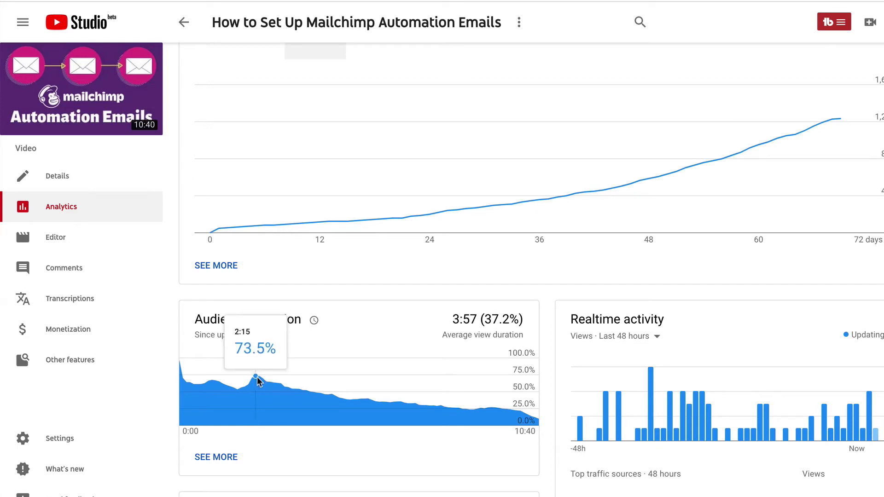
- Open the detailed audience retention report and jump the video preview to the retention peak at about 2:22
{"action": "scroll", "coordinate": [258, 381], "scroll_direction": "down", "scroll_amount": 2}
{"action": "left_click", "coordinate": [219, 360]}
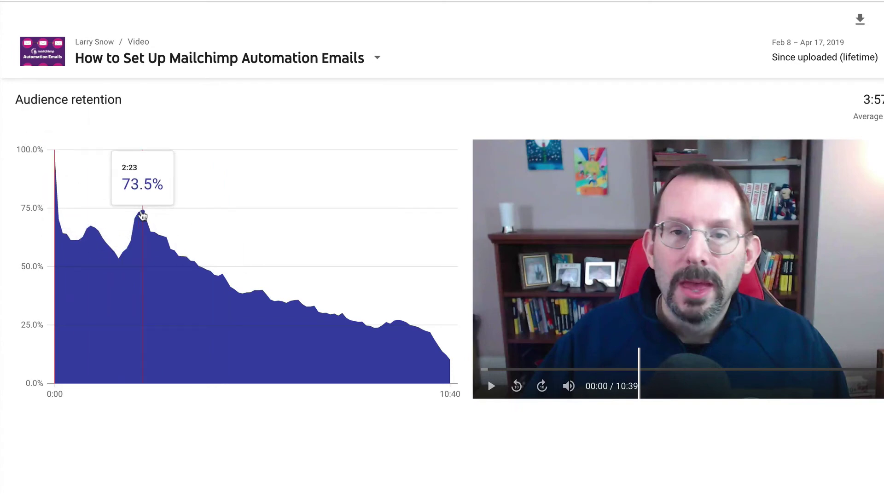
{"action": "left_click", "coordinate": [143, 214]}
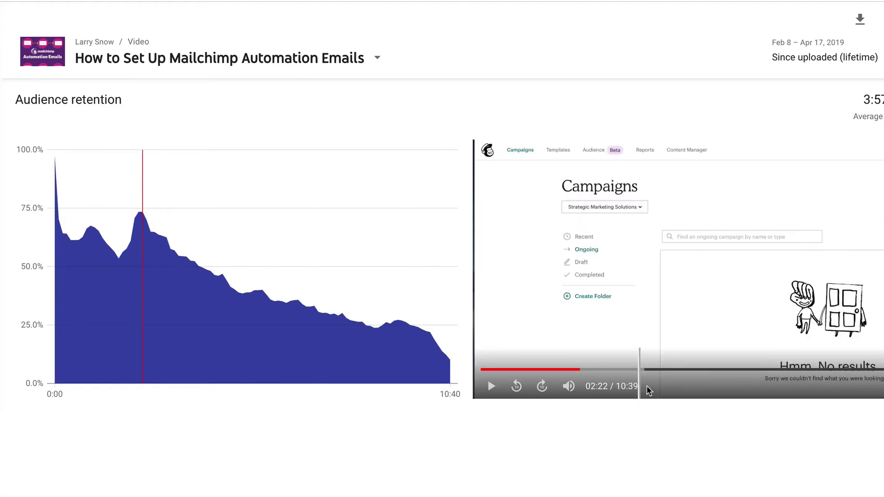
{"action": "mouse_move", "coordinate": [142, 217]}
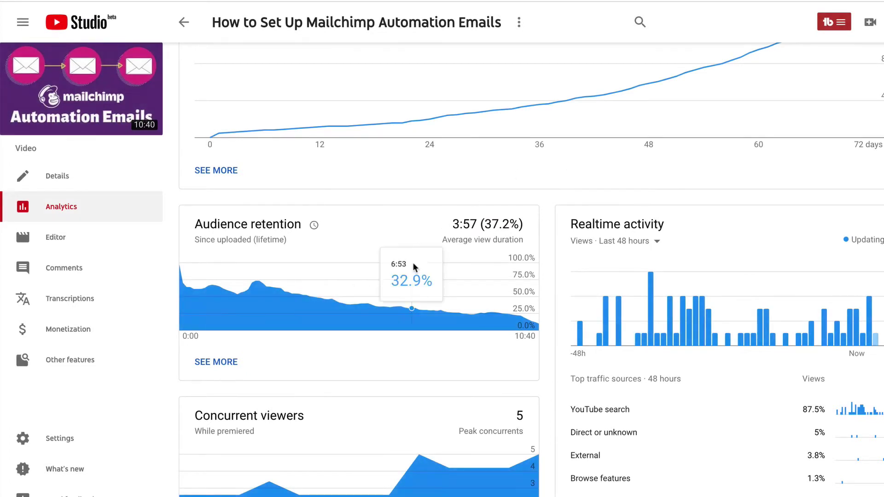
- Examine the concurrent viewers, realtime traffic sources and likes versus dislikes in the video's analytics overview
{"action": "scroll", "coordinate": [413, 262], "scroll_direction": "down", "scroll_amount": 2}
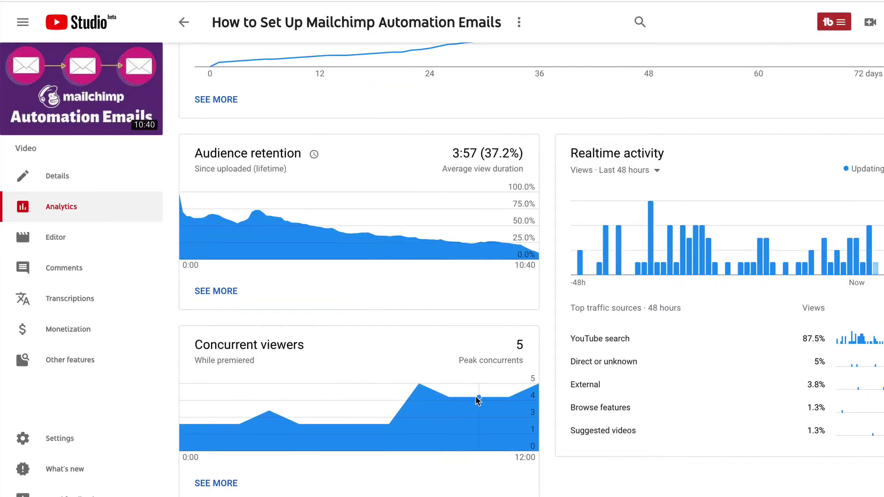
{"action": "mouse_move", "coordinate": [476, 397]}
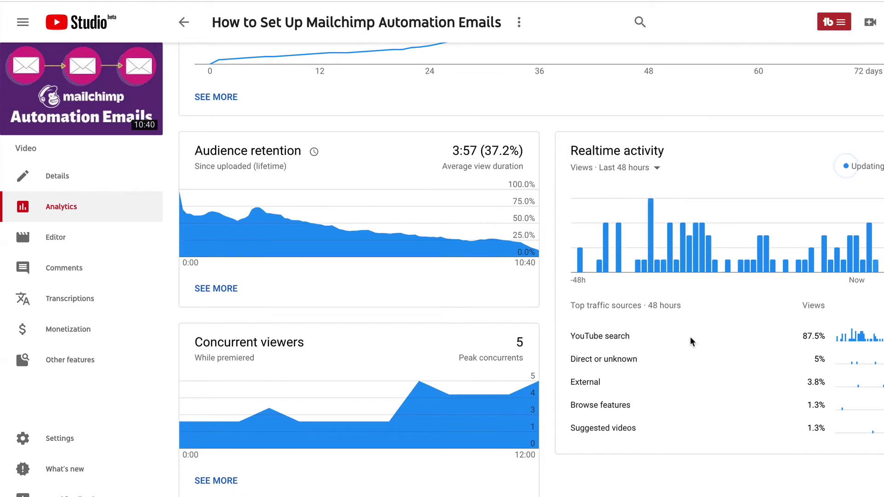
{"action": "scroll", "coordinate": [689, 341], "scroll_direction": "down", "scroll_amount": 3}
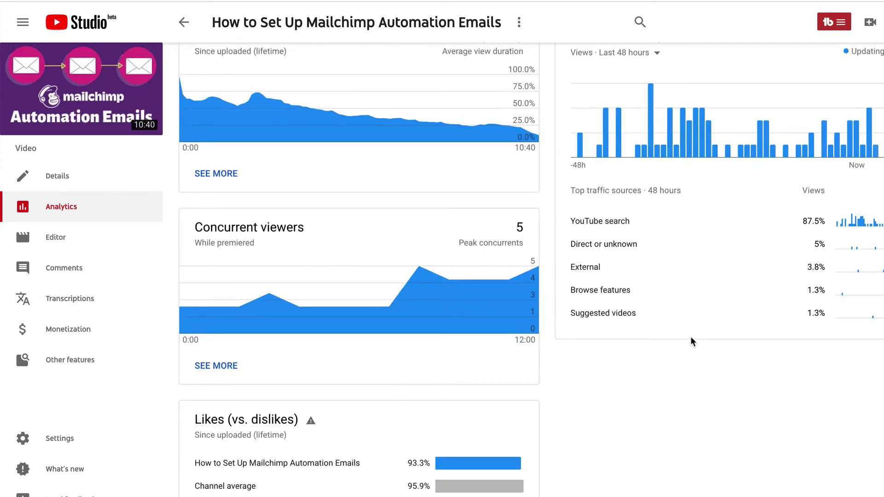
- Open the video's Reach viewers analytics and examine its traffic source types and impressions funnel
{"action": "scroll", "coordinate": [690, 341], "scroll_direction": "up", "scroll_amount": 10}
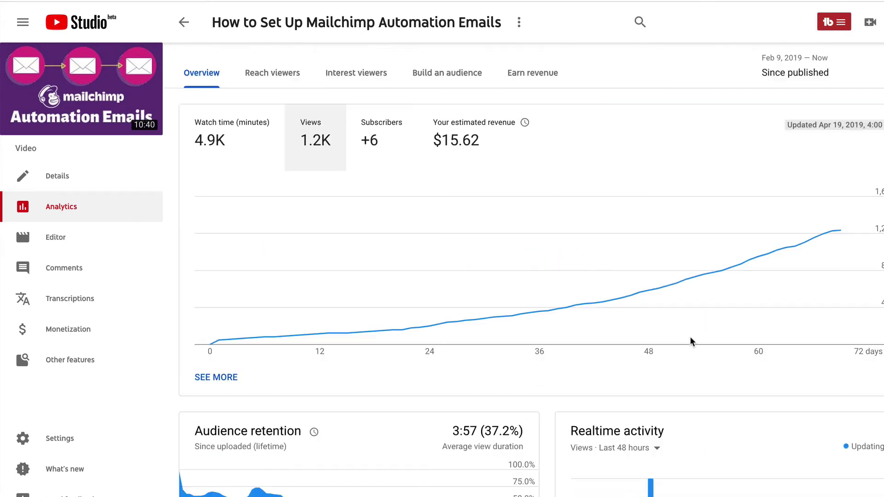
{"action": "left_click", "coordinate": [282, 77]}
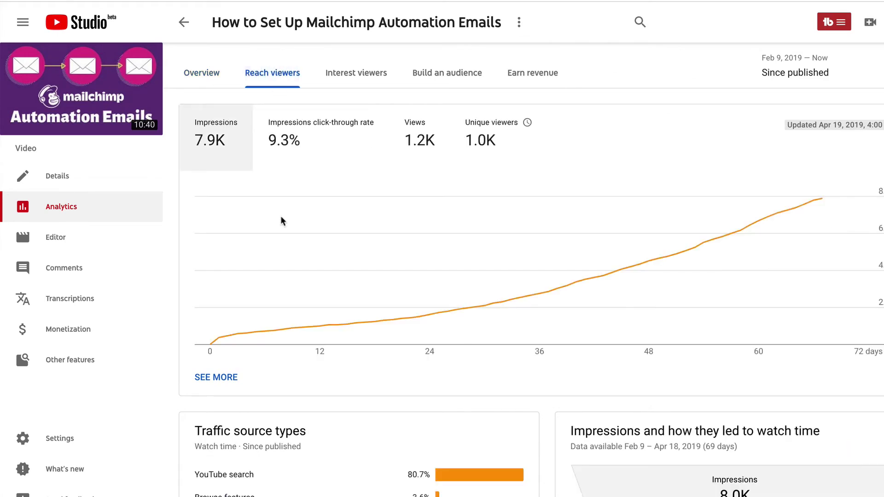
{"action": "scroll", "coordinate": [360, 349], "scroll_direction": "down", "scroll_amount": 6}
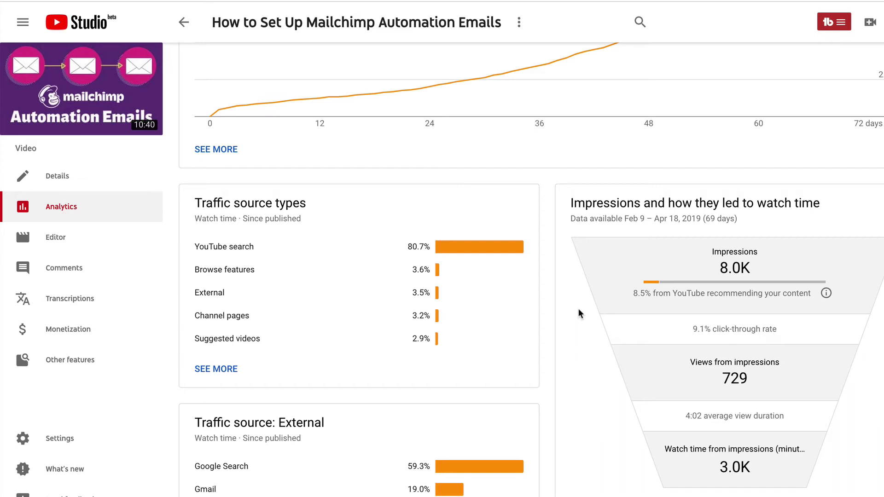
{"action": "scroll", "coordinate": [578, 308], "scroll_direction": "up", "scroll_amount": 6}
- Open the video's Interest viewers analytics and examine watch time, audience retention and end screen element click rate
{"action": "left_click", "coordinate": [355, 71]}
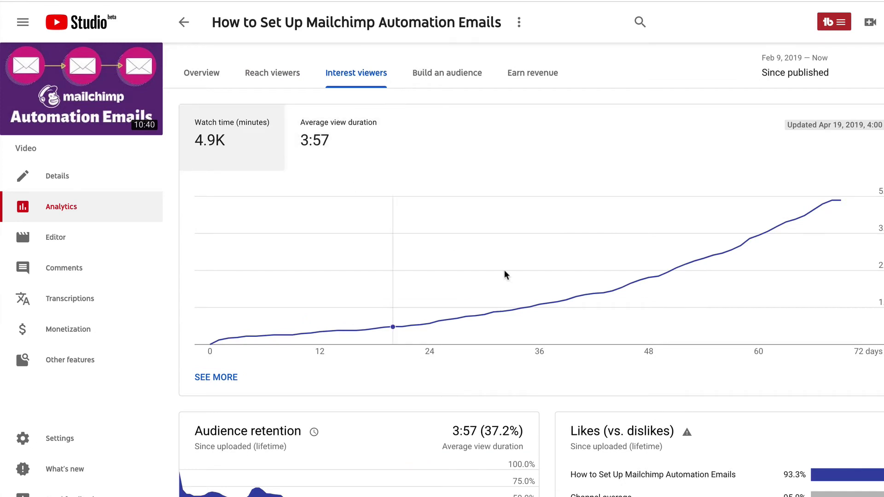
{"action": "mouse_move", "coordinate": [465, 248]}
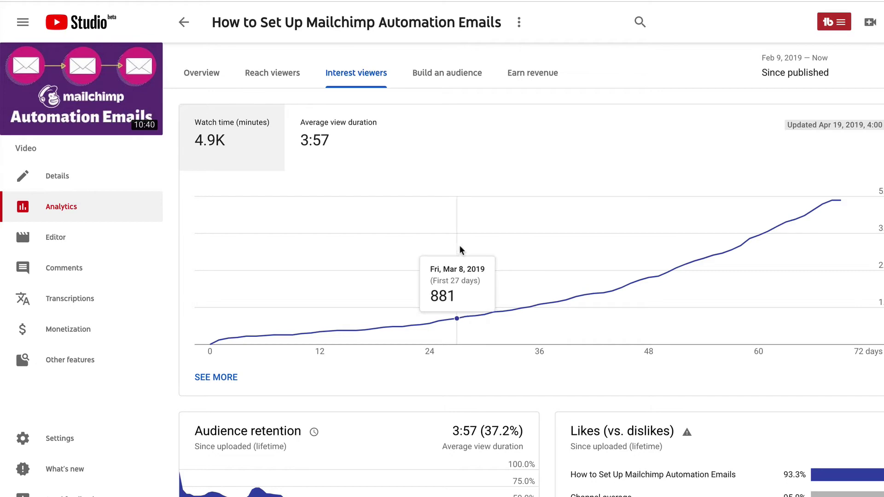
{"action": "scroll", "coordinate": [460, 249], "scroll_direction": "down", "scroll_amount": 1}
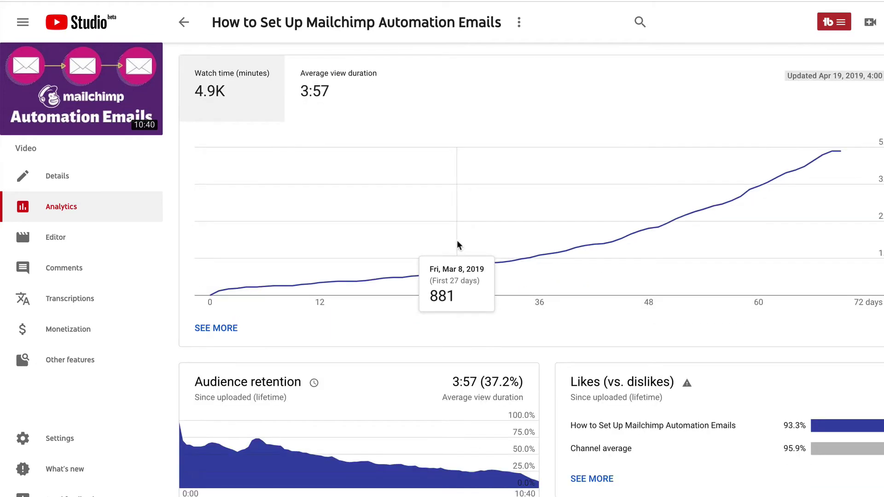
{"action": "scroll", "coordinate": [457, 239], "scroll_direction": "up", "scroll_amount": 1}
{"action": "scroll", "coordinate": [455, 233], "scroll_direction": "down", "scroll_amount": 5}
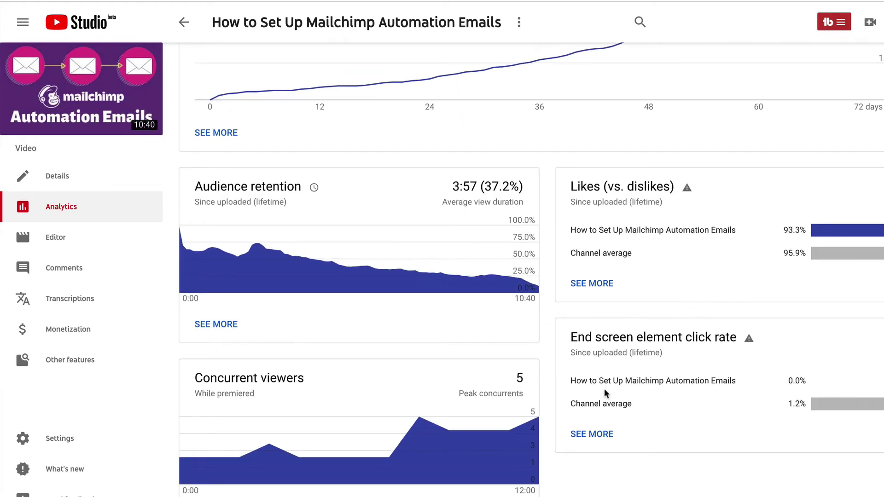
{"action": "scroll", "coordinate": [708, 374], "scroll_direction": "up", "scroll_amount": 5}
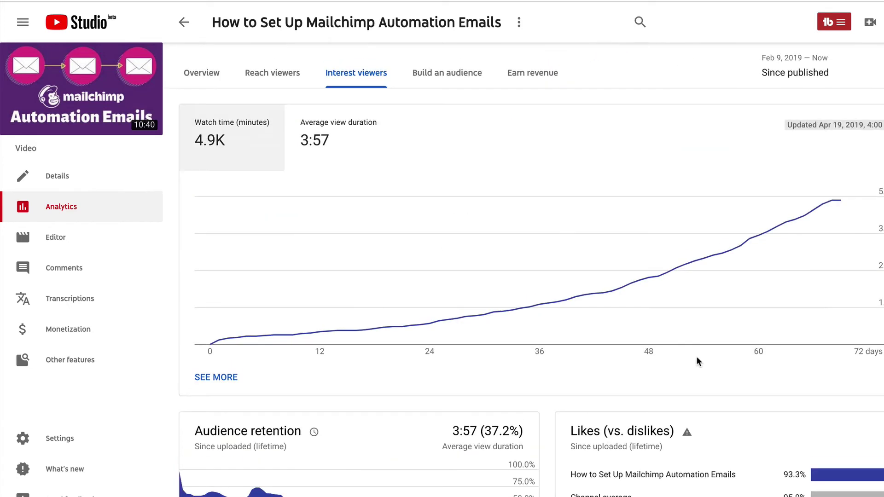
- Open the video's Build an audience analytics and examine unique viewers, watch time from subscribers and top countries
{"action": "left_click", "coordinate": [465, 79]}
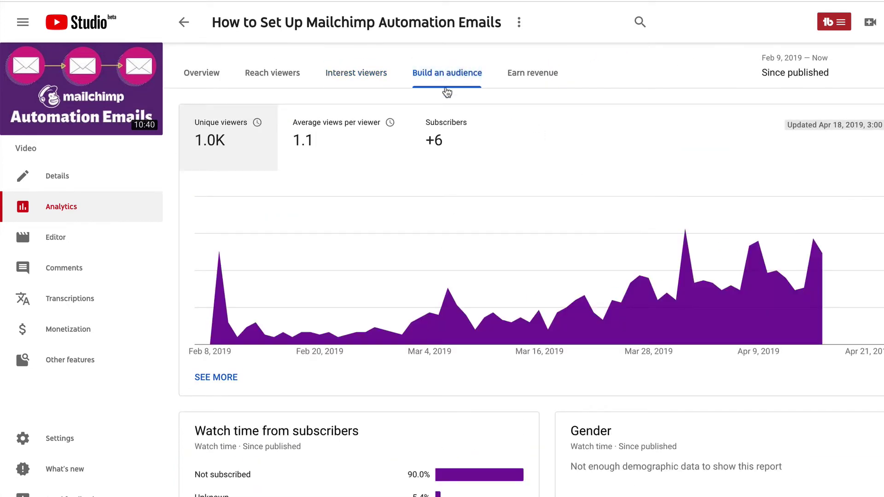
{"action": "scroll", "coordinate": [377, 232], "scroll_direction": "down", "scroll_amount": 5}
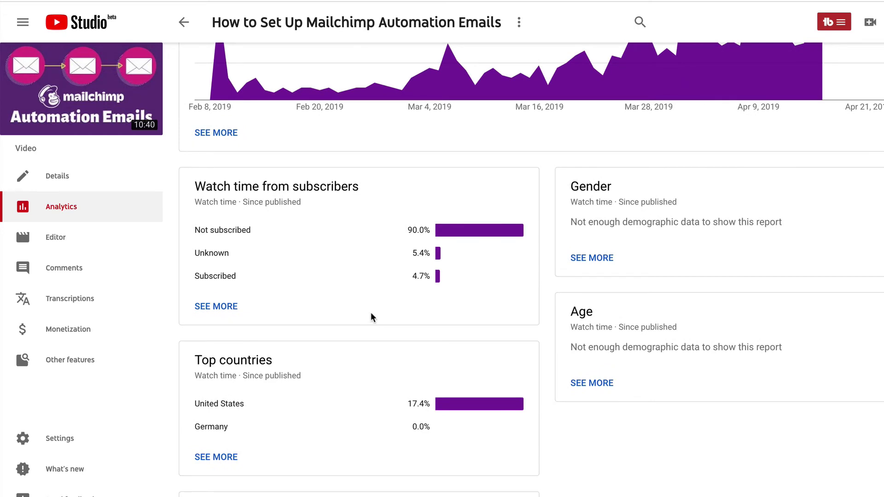
{"action": "scroll", "coordinate": [371, 317], "scroll_direction": "up", "scroll_amount": 5}
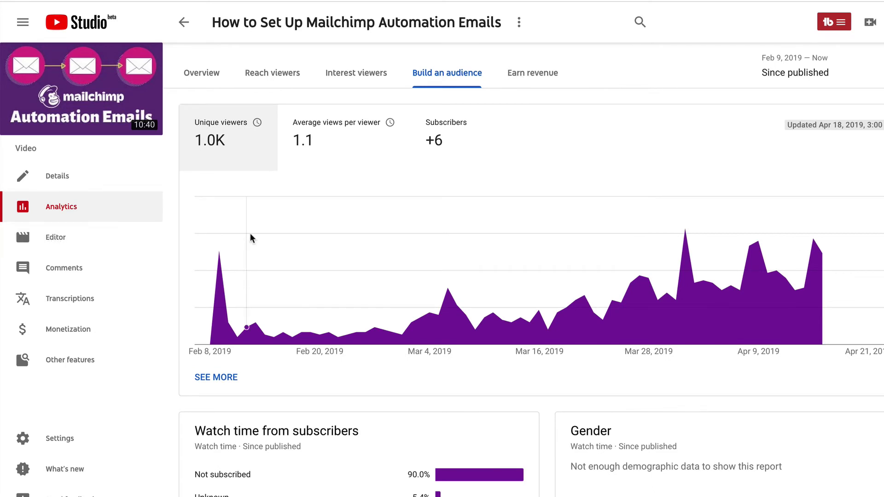
{"action": "mouse_move", "coordinate": [233, 232]}
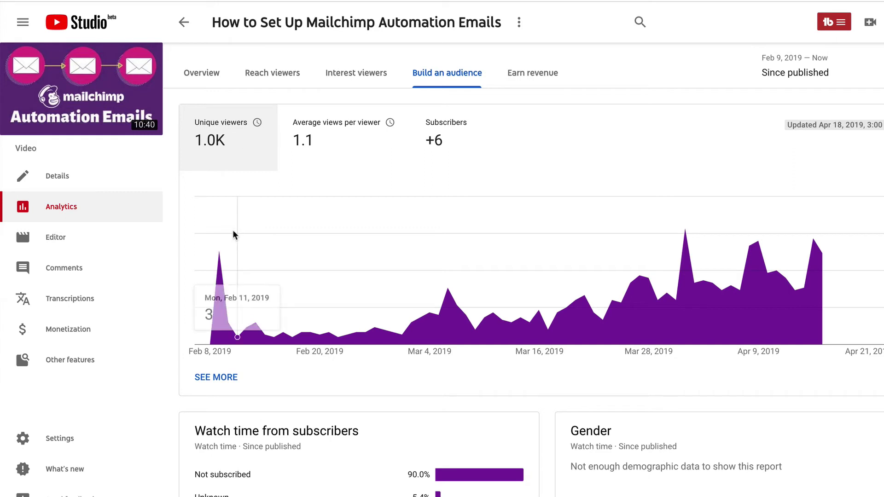
- Look through the video's editor timeline, public comments and transcriptions
{"action": "left_click", "coordinate": [59, 240]}
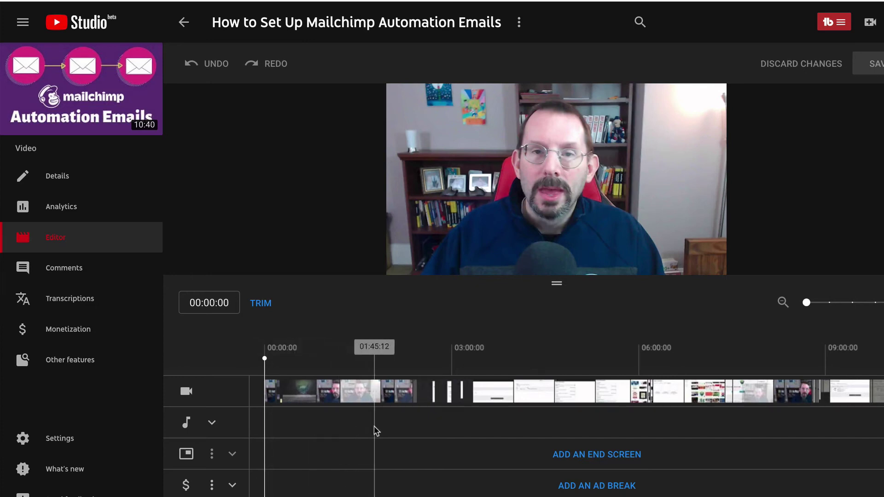
{"action": "scroll", "coordinate": [374, 430], "scroll_direction": "down", "scroll_amount": 1}
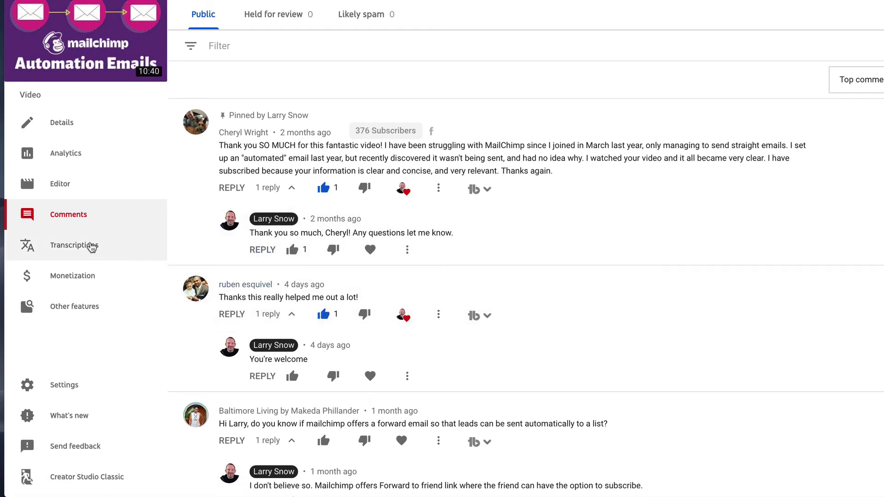
{"action": "left_click", "coordinate": [89, 246]}
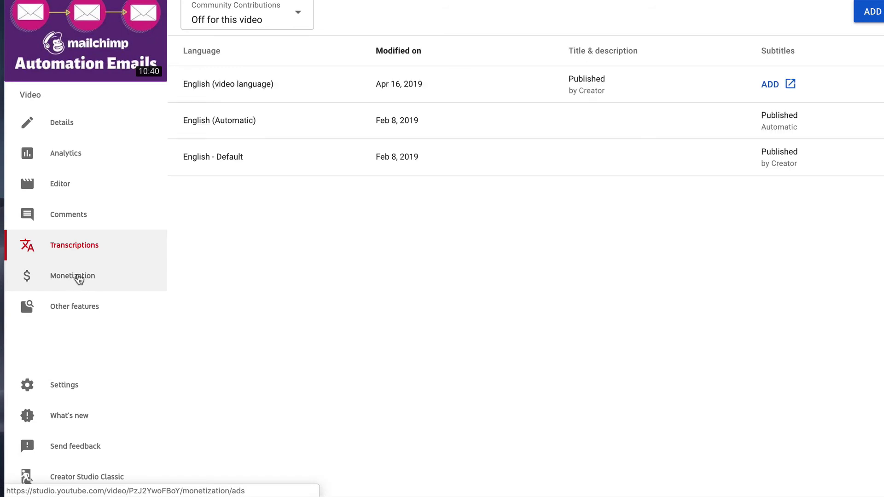
{"action": "mouse_move", "coordinate": [81, 306]}
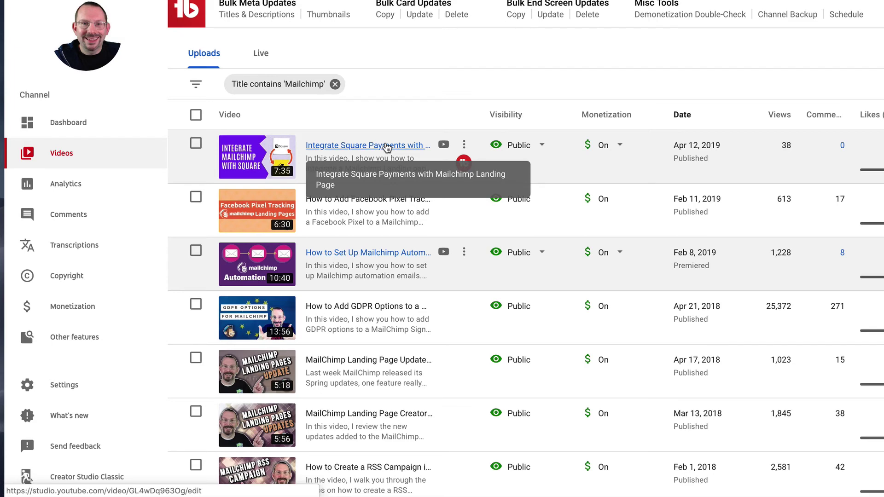
- Open the details of the video "Integrate Square Payments with Mailchimp Landing Page" and review its tags, cards and end screen options
{"action": "left_click", "coordinate": [386, 147]}
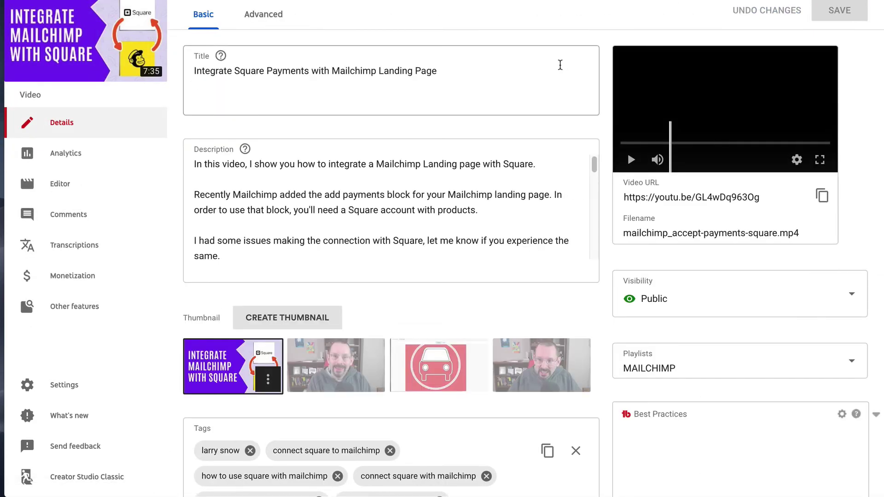
{"action": "scroll", "coordinate": [559, 65], "scroll_direction": "down", "scroll_amount": 9}
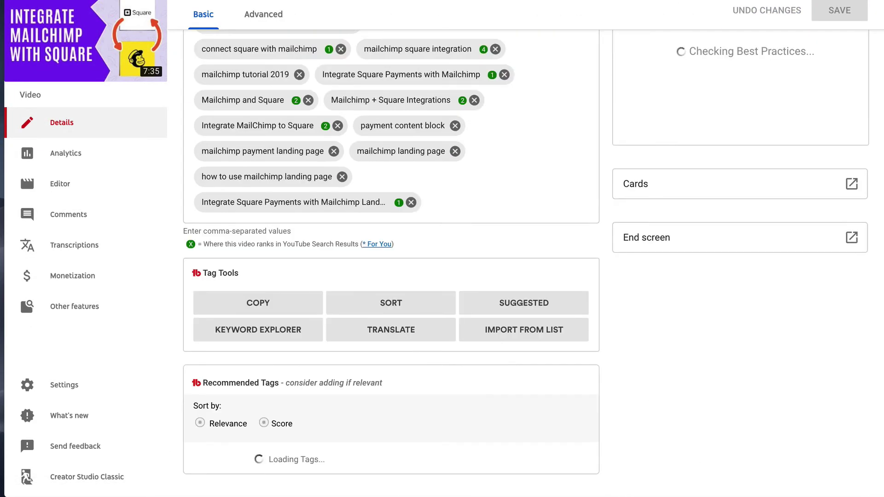
{"action": "scroll", "coordinate": [525, 257], "scroll_direction": "up", "scroll_amount": 10}
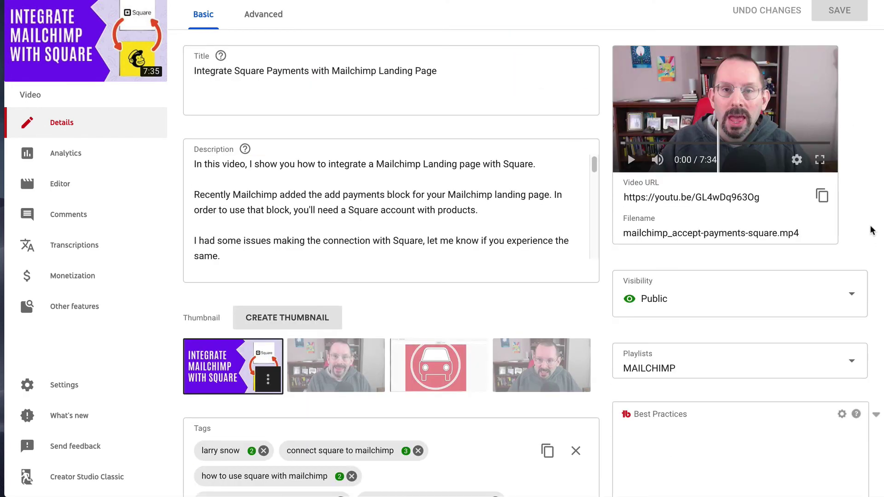
{"action": "scroll", "coordinate": [871, 230], "scroll_direction": "down", "scroll_amount": 6}
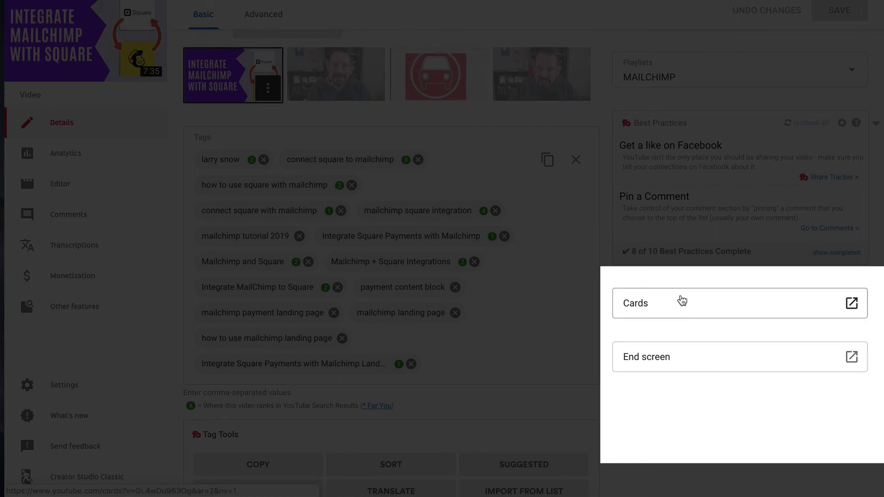
{"action": "scroll", "coordinate": [675, 306], "scroll_direction": "up", "scroll_amount": 6}
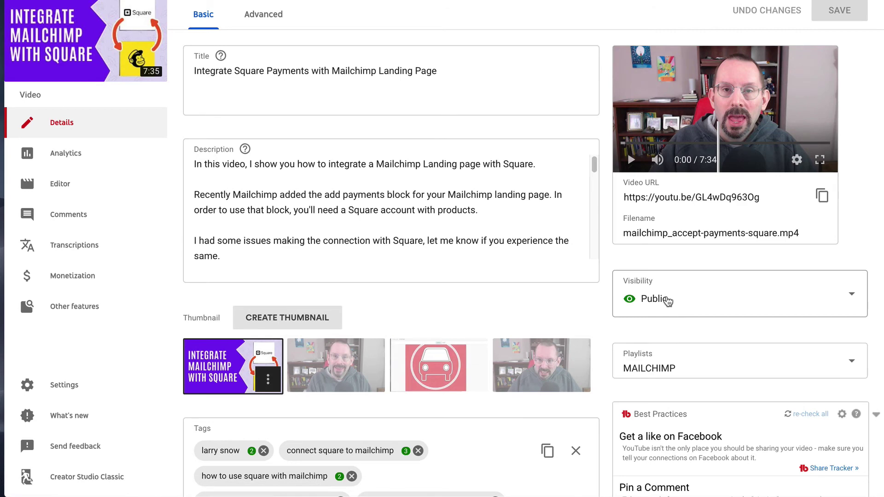
- Review the video's Best Practices checklist and copy the video URL
{"action": "scroll", "coordinate": [675, 306], "scroll_direction": "down", "scroll_amount": 2}
{"action": "scroll", "coordinate": [665, 293], "scroll_direction": "down", "scroll_amount": 4}
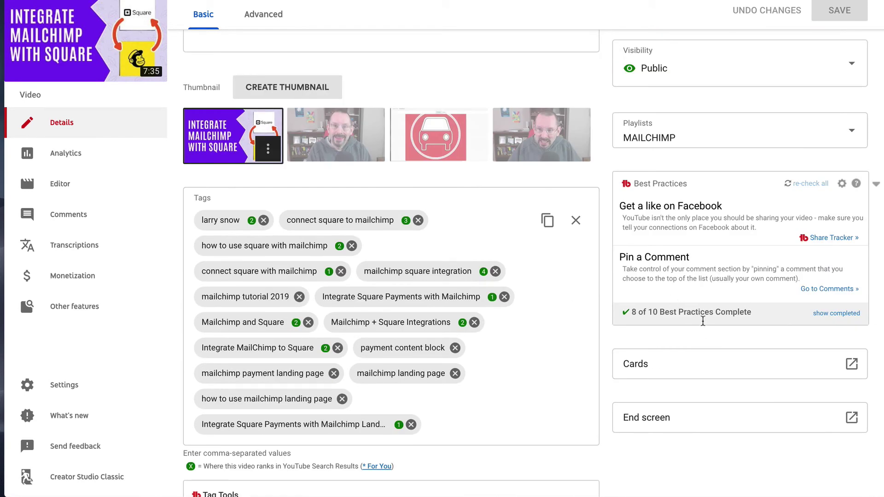
{"action": "scroll", "coordinate": [706, 331], "scroll_direction": "down", "scroll_amount": 1}
{"action": "scroll", "coordinate": [708, 335], "scroll_direction": "up", "scroll_amount": 5}
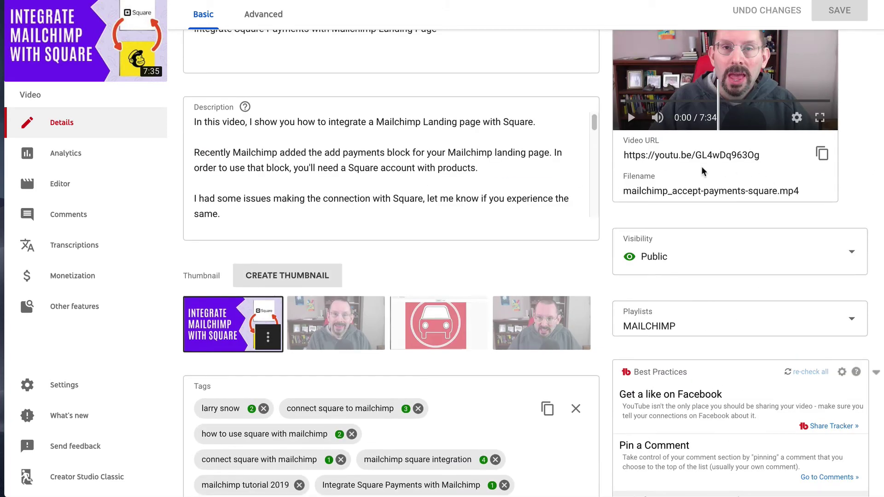
{"action": "scroll", "coordinate": [718, 152], "scroll_direction": "up", "scroll_amount": 1}
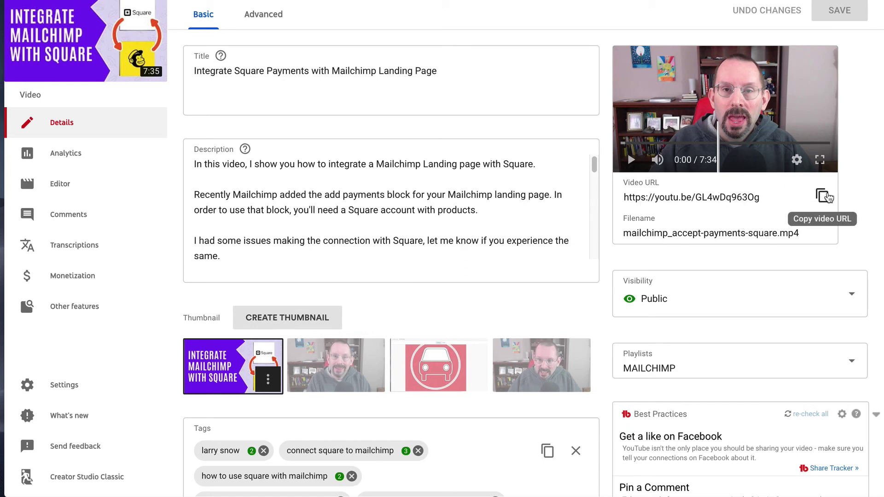
{"action": "left_click", "coordinate": [824, 196]}
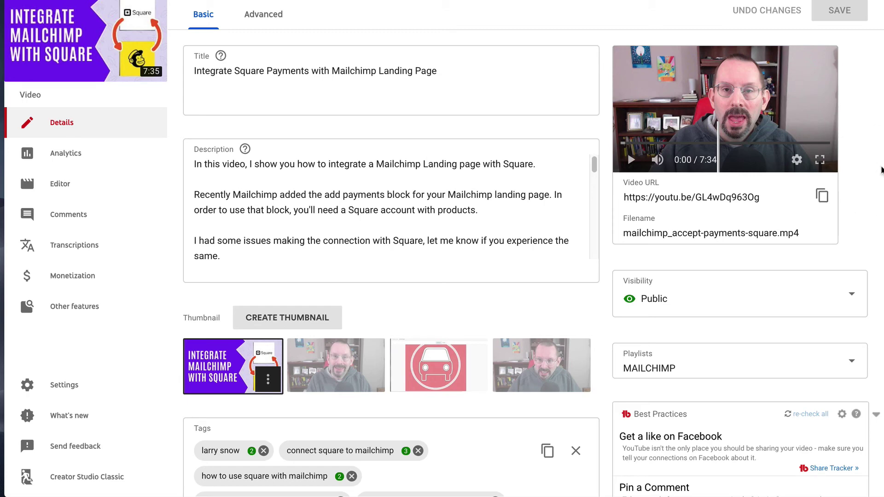
- Open the settings and review the general defaults and the channel's basic, advanced and branding options
{"action": "scroll", "coordinate": [881, 171], "scroll_direction": "down", "scroll_amount": 6}
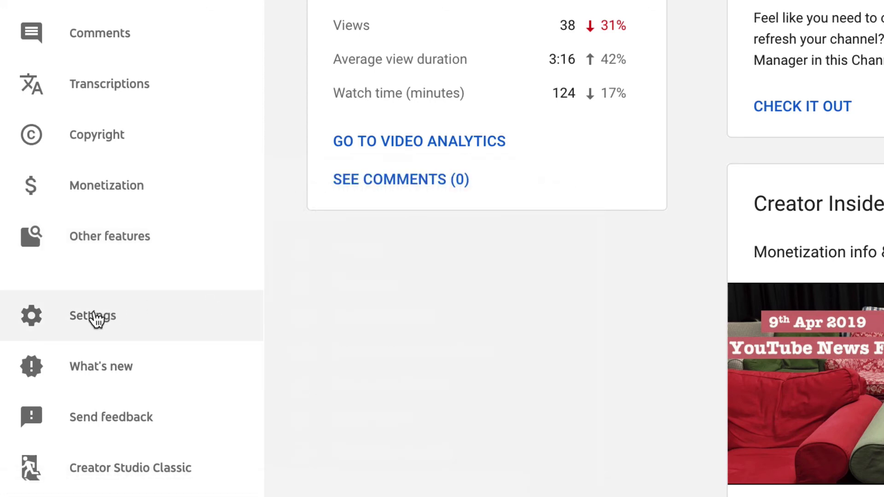
{"action": "left_click", "coordinate": [94, 317]}
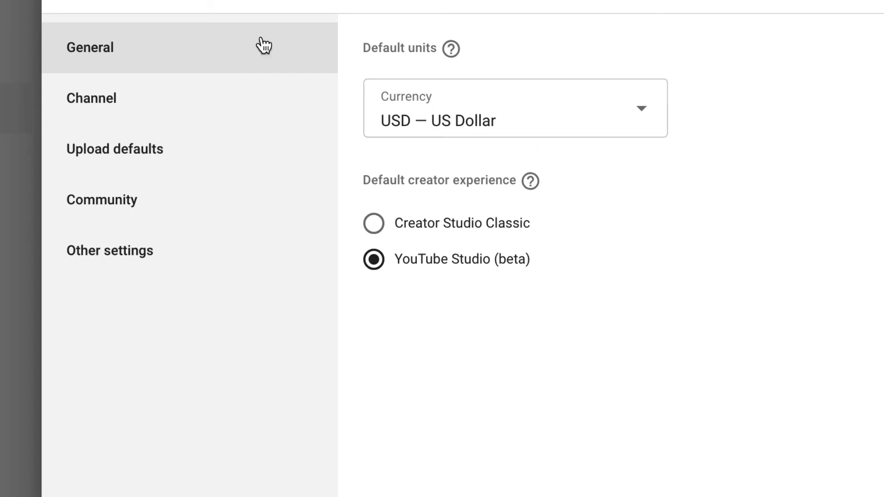
{"action": "left_click", "coordinate": [119, 103]}
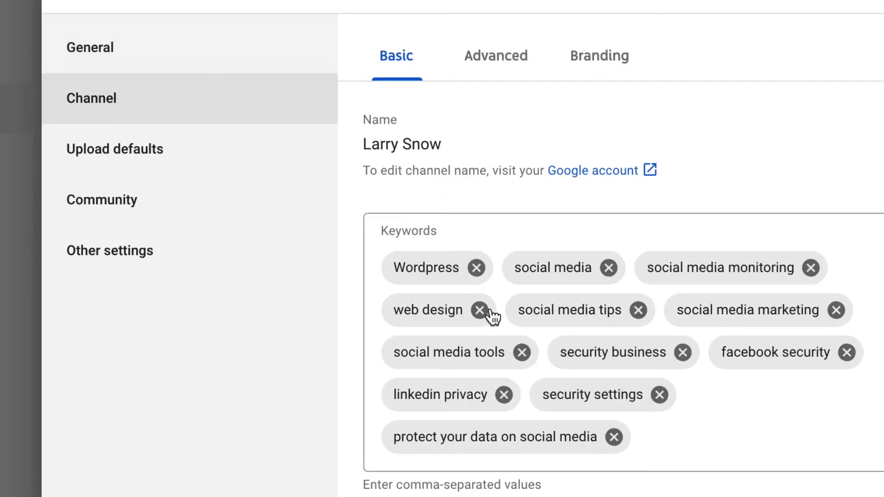
{"action": "left_click_drag", "start_coordinate": [575, 392], "coordinate": [663, 436]}
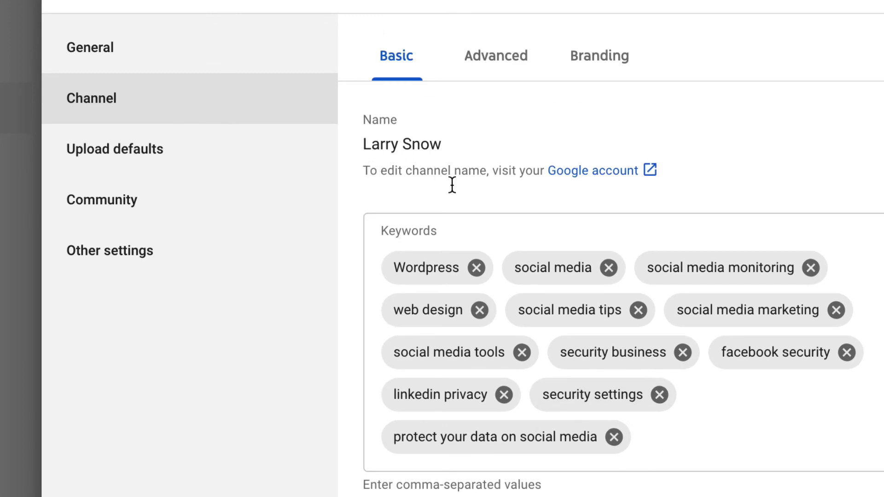
{"action": "left_click", "coordinate": [489, 58]}
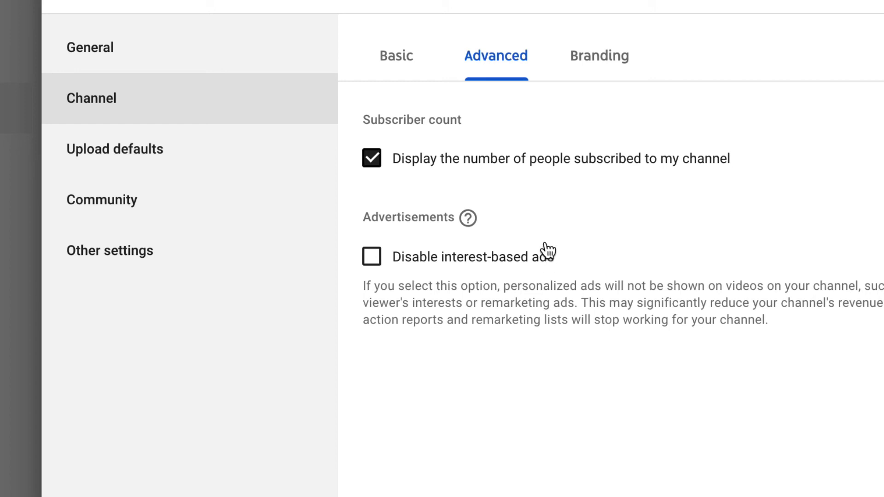
{"action": "left_click", "coordinate": [596, 55]}
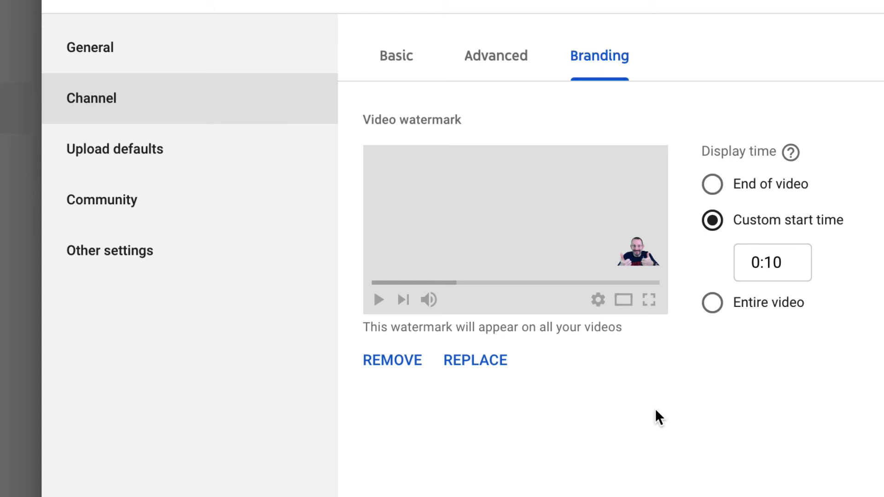
- Review the upload defaults across the essentials, extras and advanced options
{"action": "left_click", "coordinate": [118, 149]}
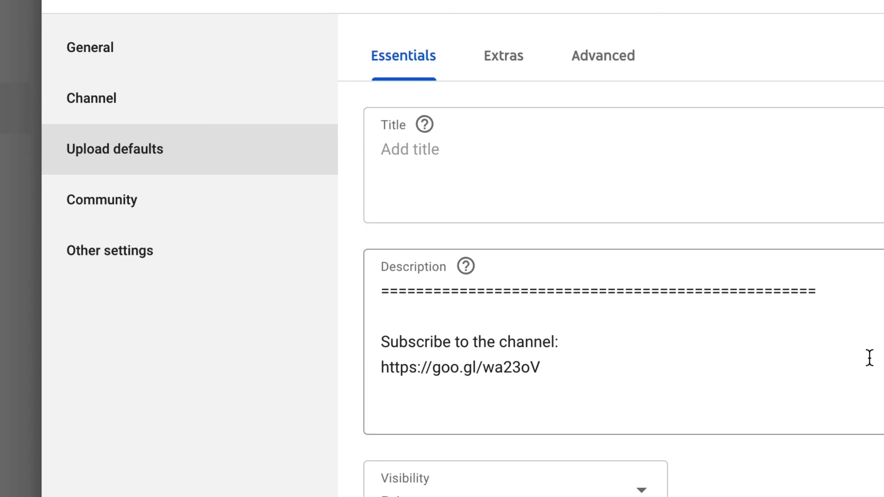
{"action": "scroll", "coordinate": [867, 357], "scroll_direction": "down", "scroll_amount": 5}
{"action": "scroll", "coordinate": [869, 357], "scroll_direction": "down", "scroll_amount": 3}
{"action": "left_click", "coordinate": [516, 60]}
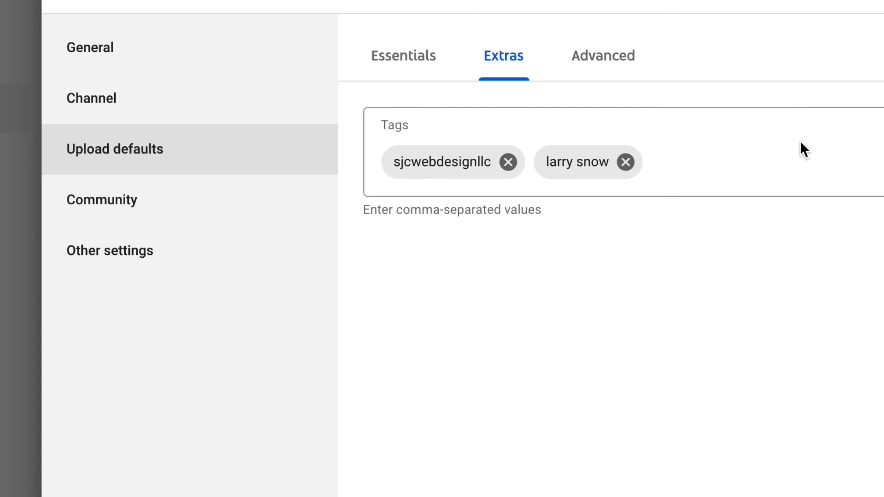
{"action": "left_click", "coordinate": [618, 57]}
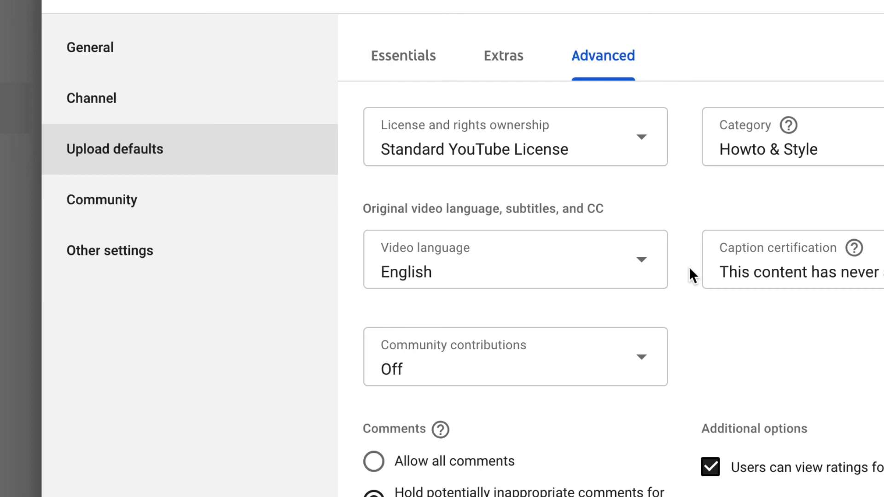
{"action": "scroll", "coordinate": [689, 268], "scroll_direction": "down", "scroll_amount": 1}
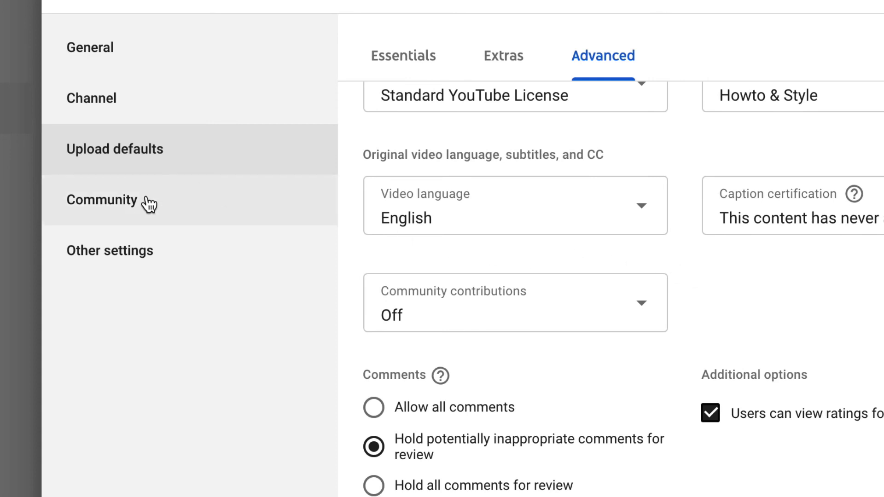
- Review the community settings, covering the automated filters for users and blocked words and the default comment moderation options
{"action": "left_click", "coordinate": [164, 198]}
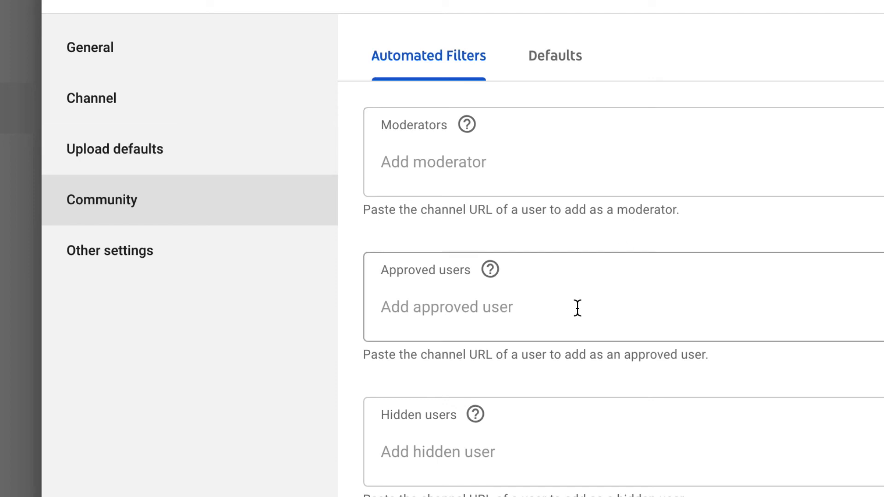
{"action": "scroll", "coordinate": [580, 308], "scroll_direction": "down", "scroll_amount": 1}
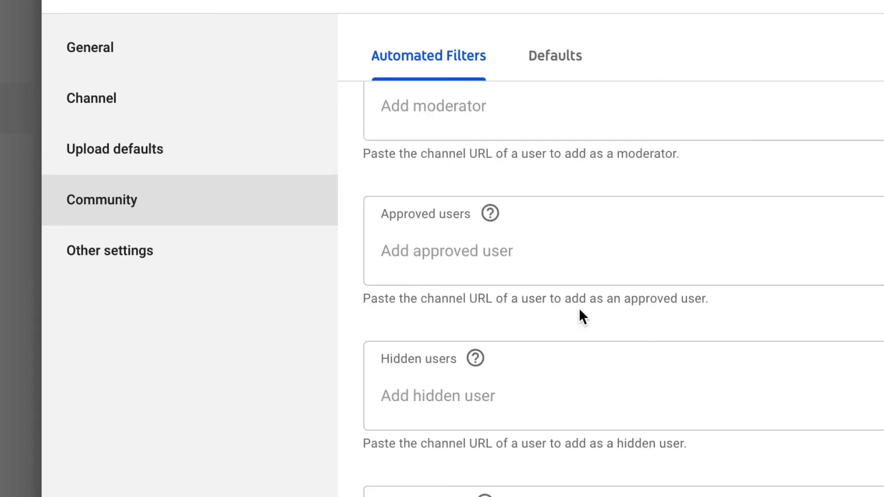
{"action": "scroll", "coordinate": [528, 394], "scroll_direction": "down", "scroll_amount": 3}
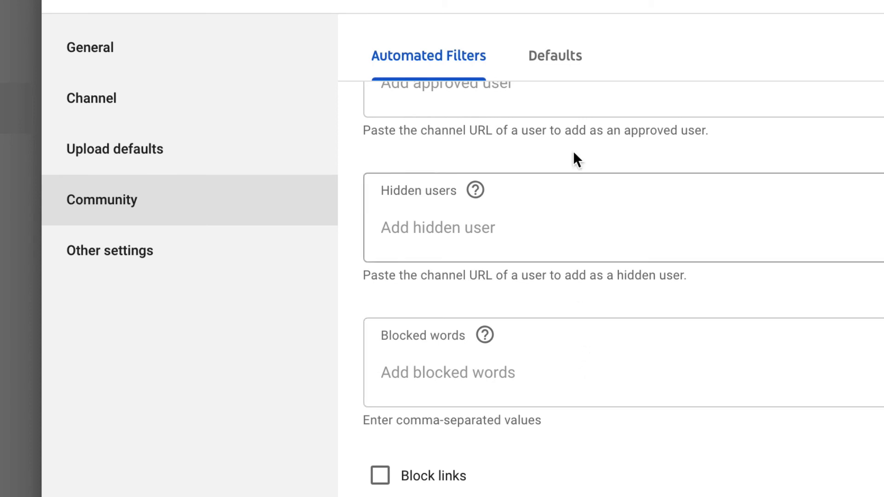
{"action": "left_click", "coordinate": [572, 55]}
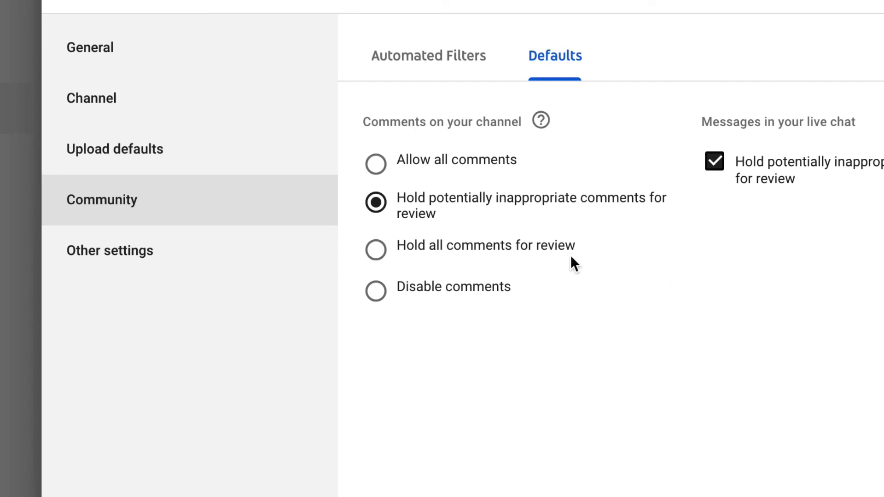
{"action": "mouse_move", "coordinate": [123, 254]}
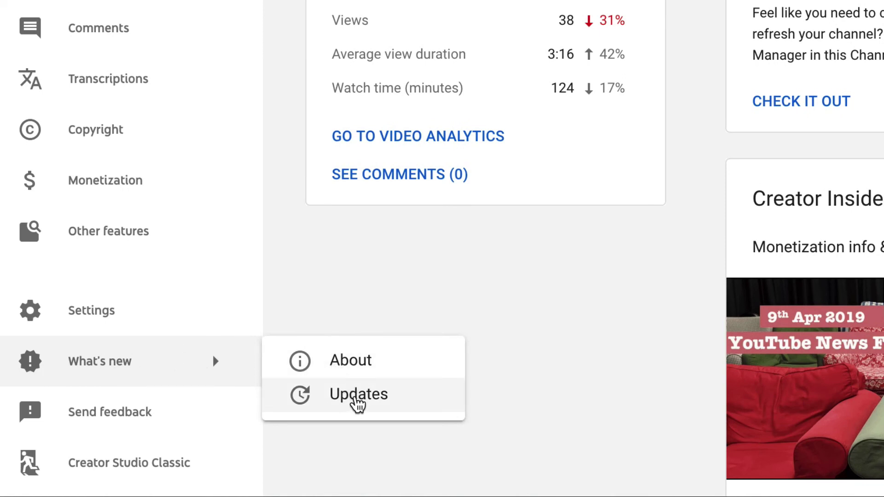
- View the latest creator updates, close the help article, and open the feedback form for switching to Creator Studio Classic
{"action": "left_click", "coordinate": [354, 404]}
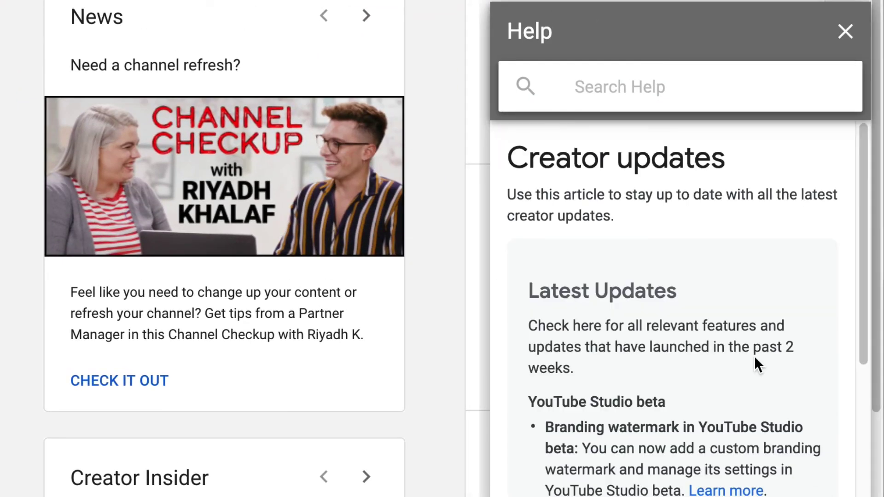
{"action": "left_click", "coordinate": [845, 31]}
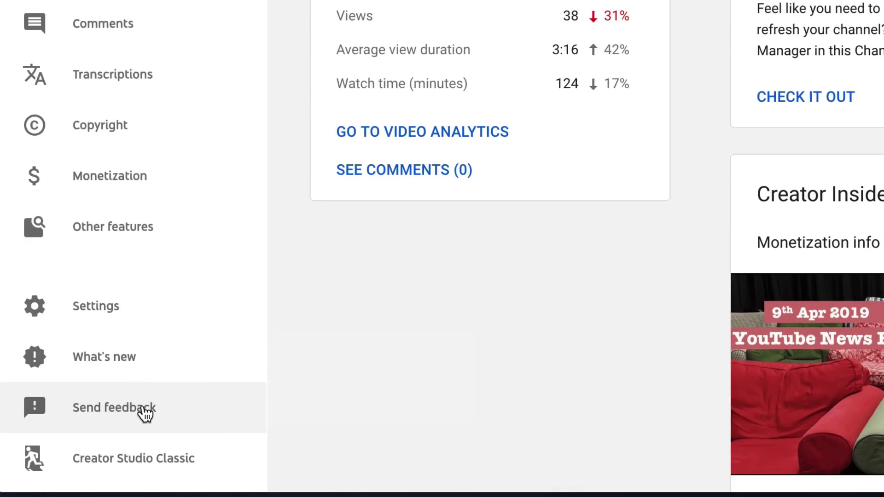
{"action": "left_click", "coordinate": [132, 462]}
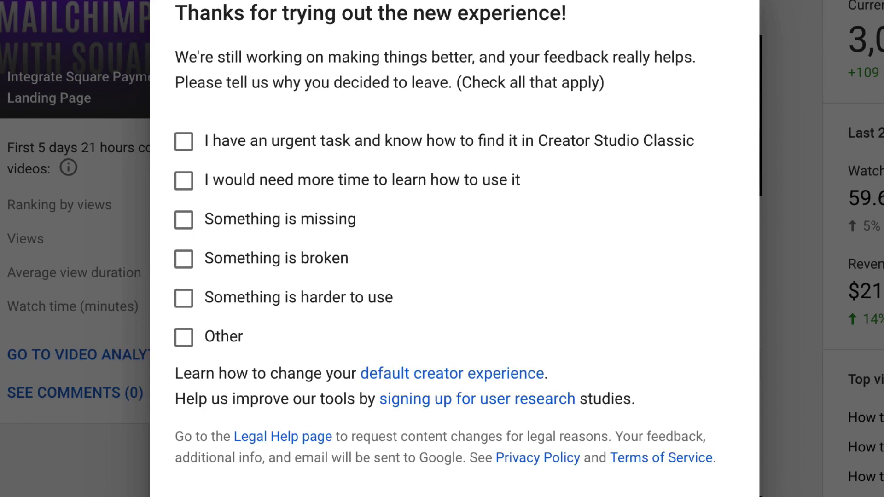